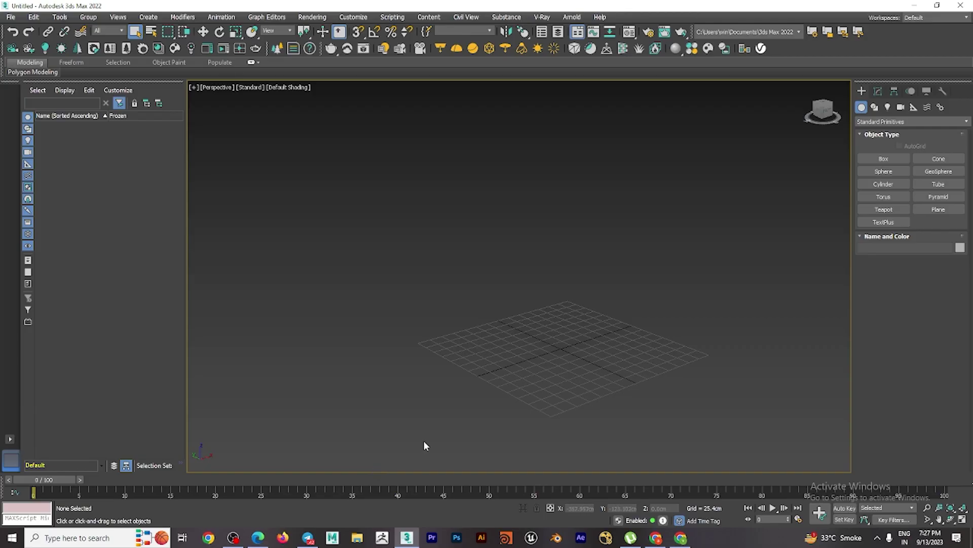
- Draw a flat box, Box001, about 66.5 × 77.7 × 4.08 cm on the grid
{"action": "middle_click_drag", "start_coordinate": [570, 420], "coordinate": [499, 410]}
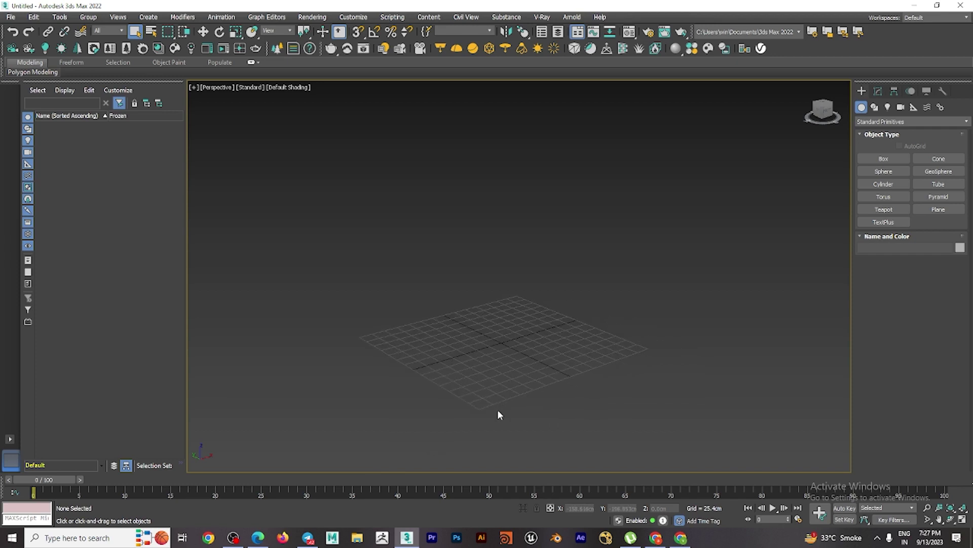
{"action": "scroll", "coordinate": [534, 363], "scroll_direction": "up", "scroll_amount": 5}
{"action": "middle_click_drag", "start_coordinate": [494, 359], "coordinate": [553, 350]}
{"action": "left_click", "coordinate": [883, 159]}
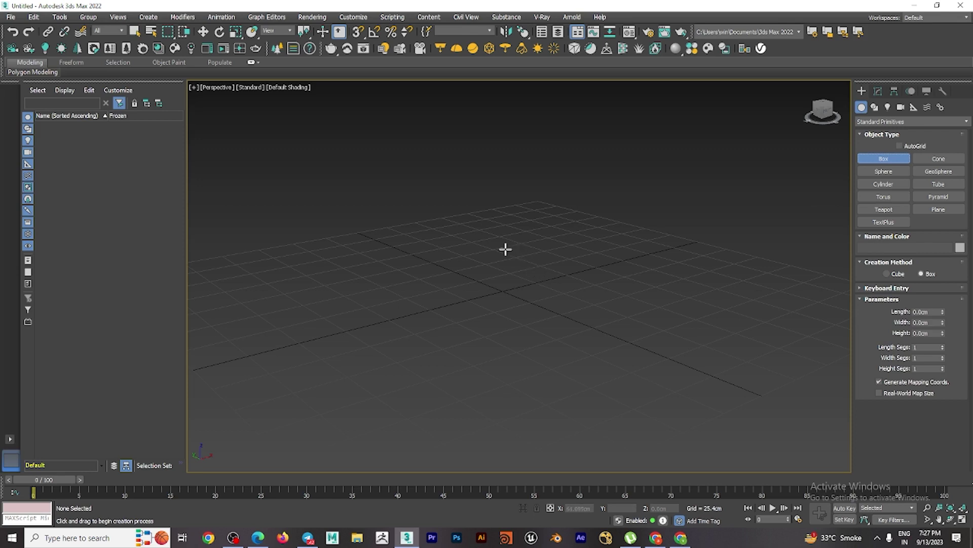
{"action": "middle_click_drag", "start_coordinate": [569, 260], "coordinate": [630, 240]}
{"action": "left_click_drag", "start_coordinate": [608, 273], "coordinate": [606, 334]}
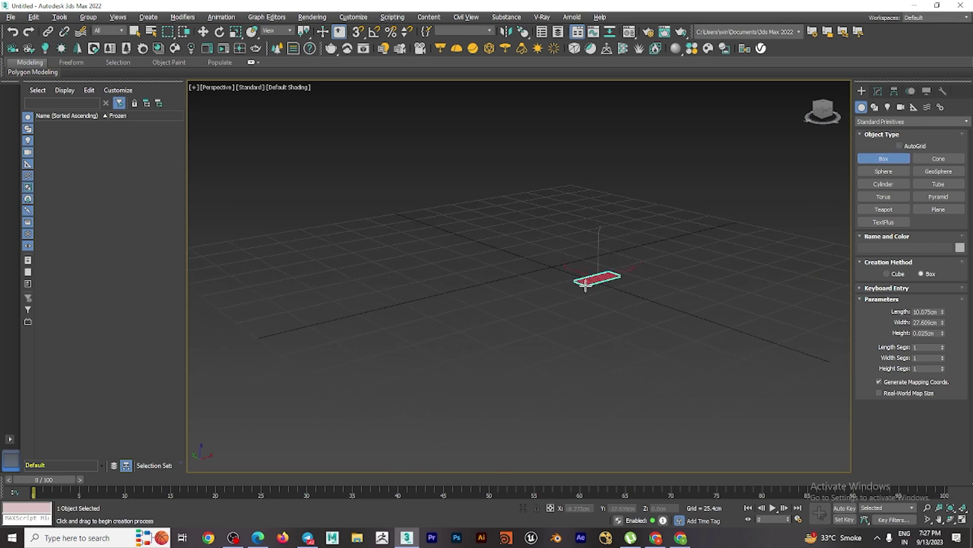
{"action": "left_click", "coordinate": [588, 322]}
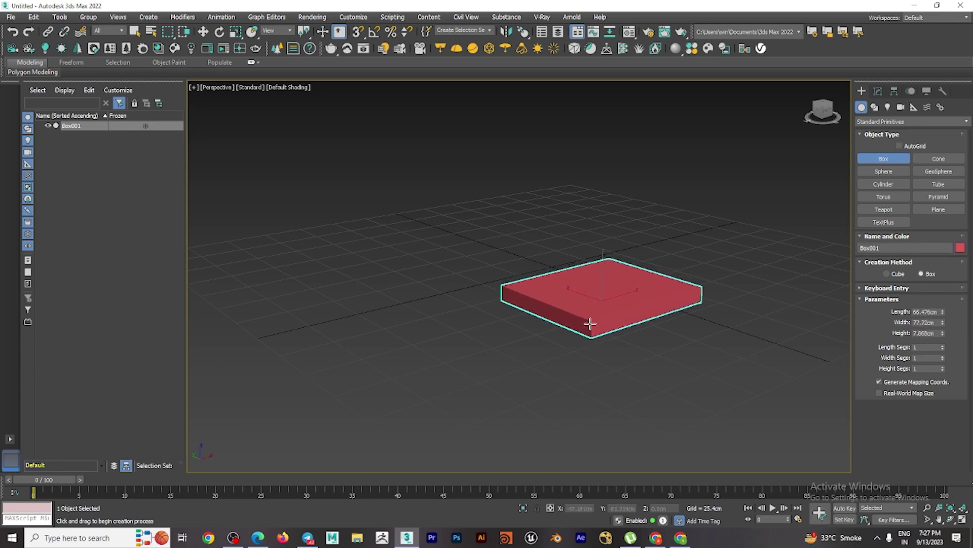
{"action": "mouse_move", "coordinate": [593, 330]}
{"action": "middle_mouse_down", "text": "alt"}
{"action": "mouse_move", "coordinate": [680, 363]}
{"action": "mouse_move", "coordinate": [640, 378]}
{"action": "mouse_move", "coordinate": [482, 363]}
{"action": "mouse_move", "coordinate": [578, 363]}
{"action": "middle_mouse_up", "text": "alt"}
- Raise Box001 straight up along Z to about 64.692 cm with Select and Move
{"action": "key", "text": "w"}
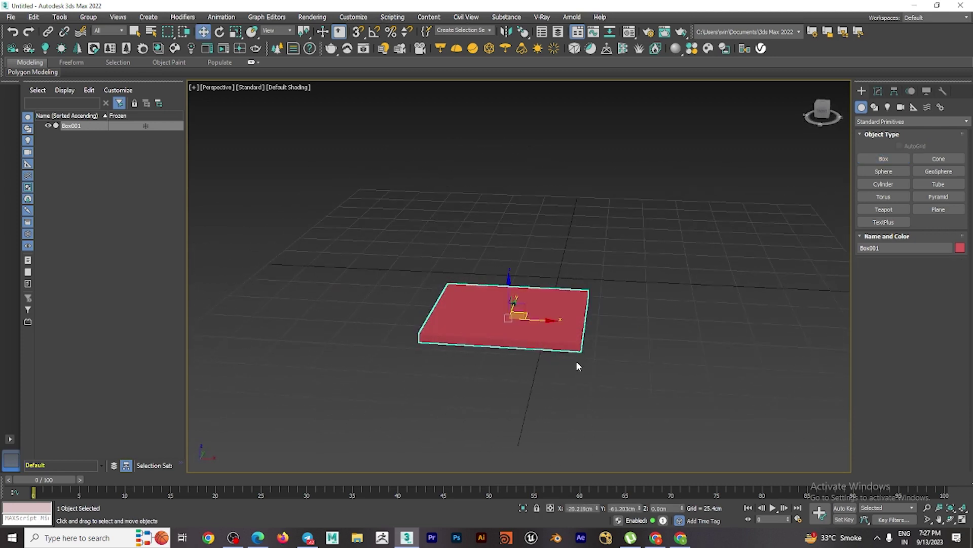
{"action": "left_click_drag", "start_coordinate": [509, 286], "coordinate": [509, 164]}
{"action": "mouse_move", "coordinate": [459, 286]}
{"action": "middle_mouse_down", "text": "alt"}
{"action": "mouse_move", "coordinate": [532, 298]}
{"action": "mouse_move", "coordinate": [558, 276]}
{"action": "mouse_move", "coordinate": [532, 256]}
{"action": "middle_mouse_up", "text": "alt"}
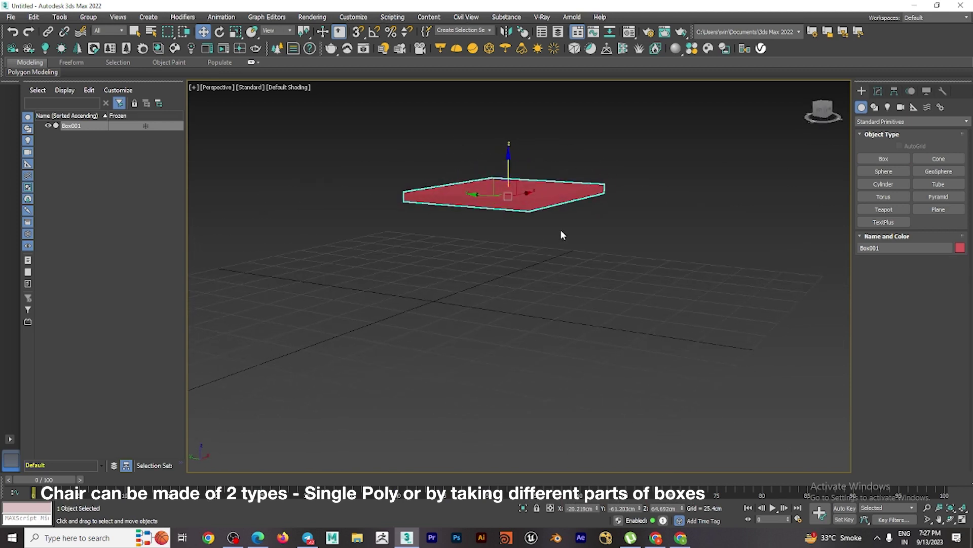
{"action": "mouse_move", "coordinate": [566, 220]}
{"action": "middle_mouse_down", "text": "alt"}
{"action": "mouse_move", "coordinate": [516, 238]}
{"action": "mouse_move", "coordinate": [433, 205]}
{"action": "mouse_move", "coordinate": [384, 209]}
{"action": "mouse_move", "coordinate": [556, 232]}
{"action": "middle_mouse_up", "text": "alt"}
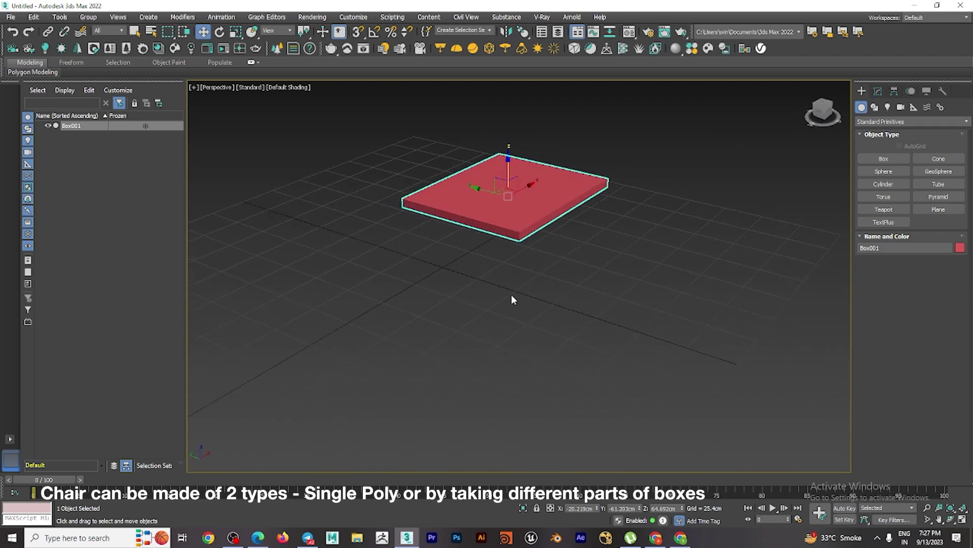
{"action": "mouse_move", "coordinate": [629, 249]}
{"action": "middle_mouse_down", "text": "alt"}
{"action": "mouse_move", "coordinate": [684, 250]}
{"action": "mouse_move", "coordinate": [628, 265]}
{"action": "mouse_move", "coordinate": [633, 282]}
{"action": "mouse_move", "coordinate": [724, 250]}
{"action": "mouse_move", "coordinate": [554, 251]}
{"action": "mouse_move", "coordinate": [723, 223]}
{"action": "middle_mouse_up", "text": "alt"}
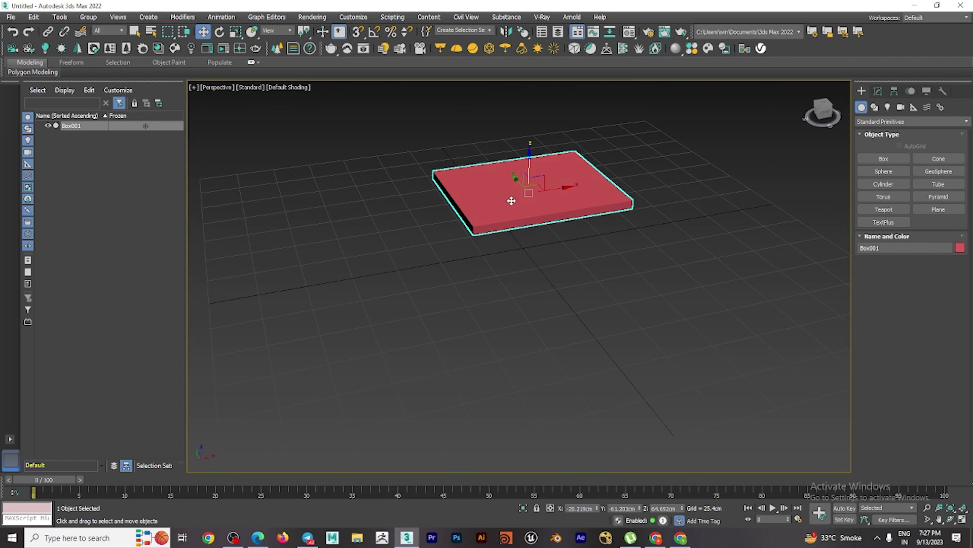
{"action": "scroll", "coordinate": [479, 187], "scroll_direction": "up", "scroll_amount": 3}
{"action": "scroll", "coordinate": [484, 189], "scroll_direction": "down", "scroll_amount": 1}
{"action": "mouse_move", "coordinate": [492, 197]}
{"action": "middle_mouse_down", "text": "alt"}
{"action": "mouse_move", "coordinate": [515, 250]}
{"action": "mouse_move", "coordinate": [547, 250]}
{"action": "mouse_move", "coordinate": [566, 231]}
{"action": "mouse_move", "coordinate": [550, 237]}
{"action": "middle_mouse_up", "text": "alt"}
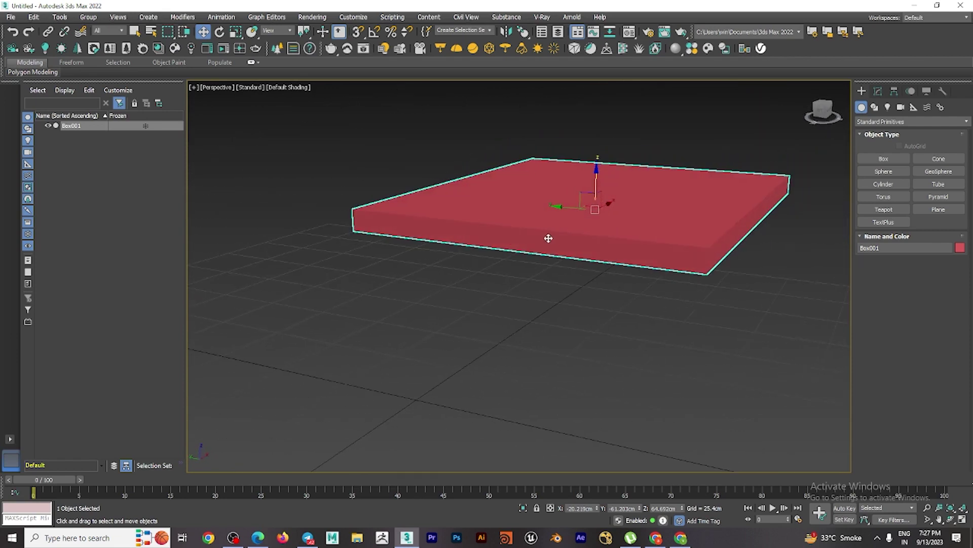
- Convert Box001 to an Editable Poly and bring up its Modify panel settings
{"action": "right_click", "coordinate": [526, 213]}
{"action": "mouse_move", "coordinate": [566, 316]}
{"action": "left_click", "coordinate": [637, 324]}
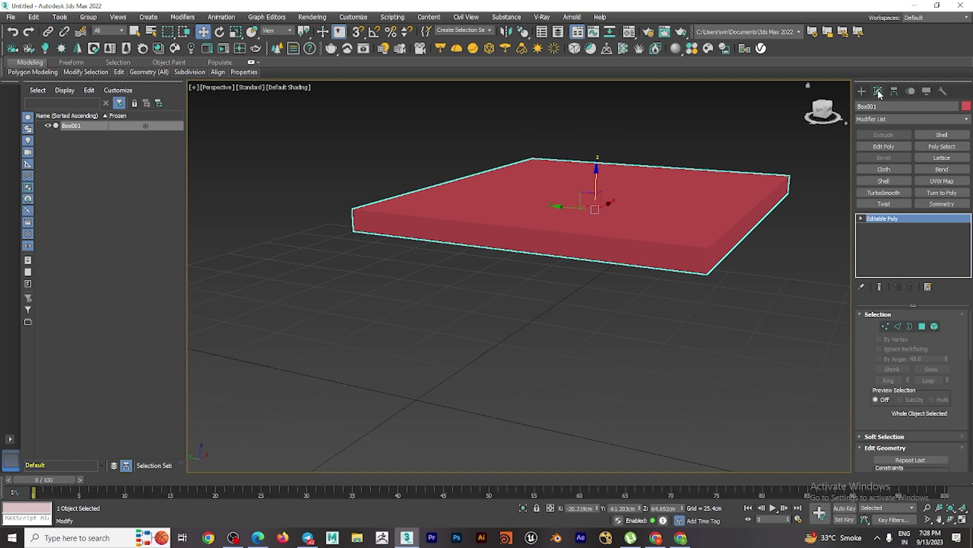
{"action": "left_click", "coordinate": [863, 91]}
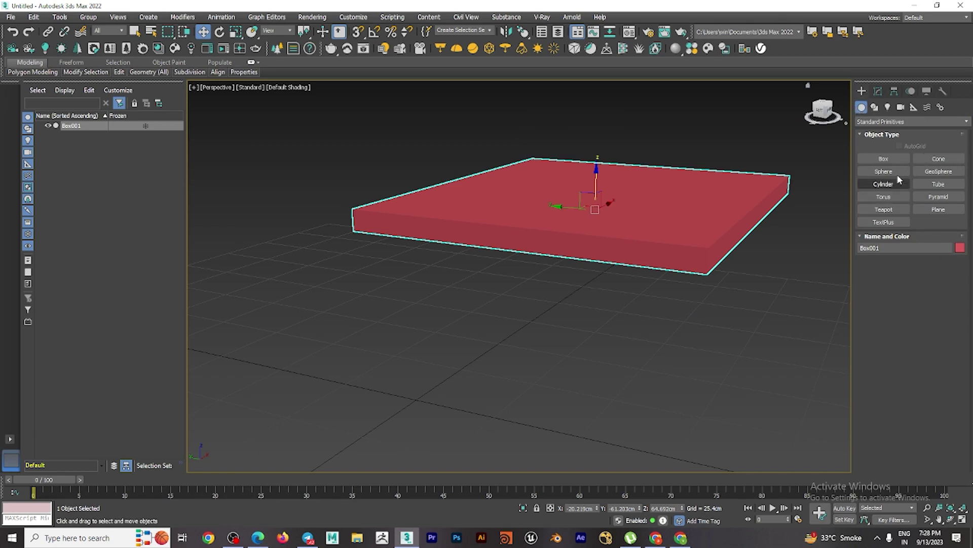
{"action": "left_click", "coordinate": [879, 92]}
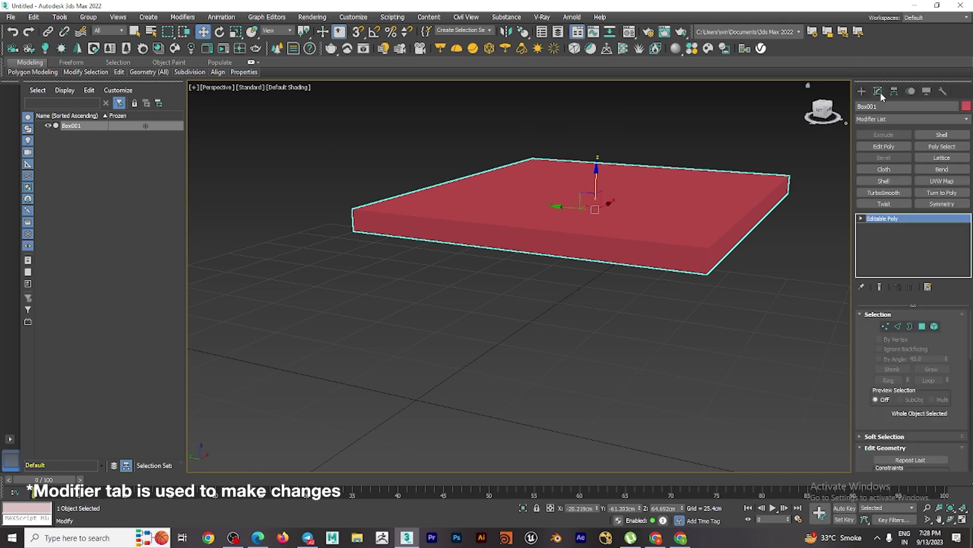
{"action": "mouse_move", "coordinate": [763, 259]}
{"action": "middle_mouse_down", "text": "alt"}
{"action": "mouse_move", "coordinate": [742, 281]}
{"action": "mouse_move", "coordinate": [766, 292]}
{"action": "middle_mouse_up", "text": "alt"}
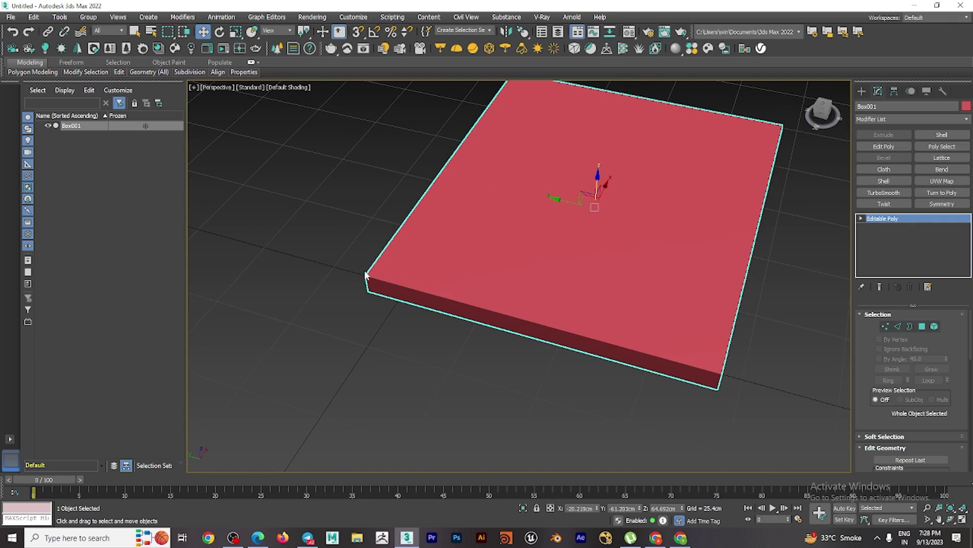
{"action": "mouse_move", "coordinate": [569, 315]}
{"action": "middle_mouse_down", "text": "alt"}
{"action": "mouse_move", "coordinate": [469, 319]}
{"action": "mouse_move", "coordinate": [409, 298]}
{"action": "middle_mouse_up", "text": "alt"}
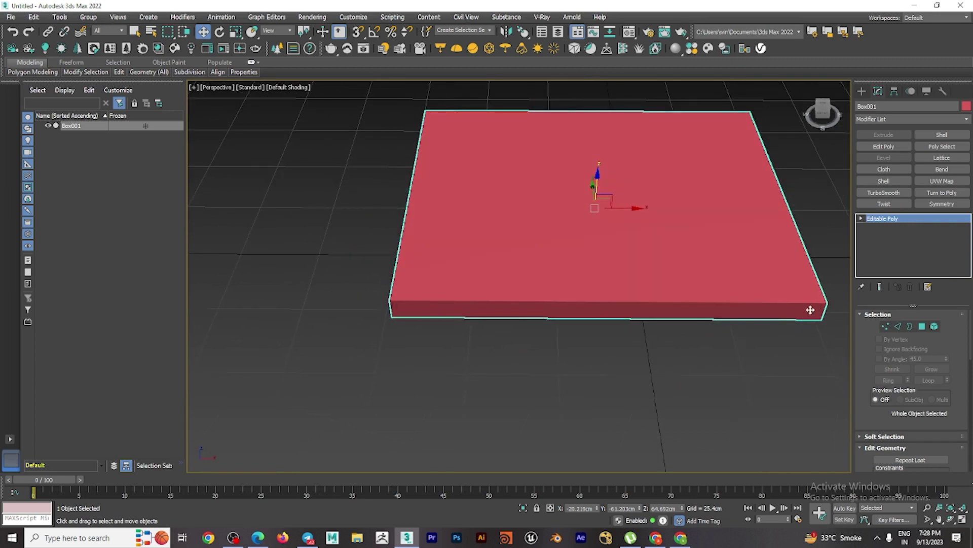
{"action": "middle_click_drag", "start_coordinate": [750, 319], "coordinate": [803, 317], "text": "alt"}
- Enter Edge sub-object level, pick a front edge, and switch the viewport to Edged Faces
{"action": "left_click", "coordinate": [898, 327]}
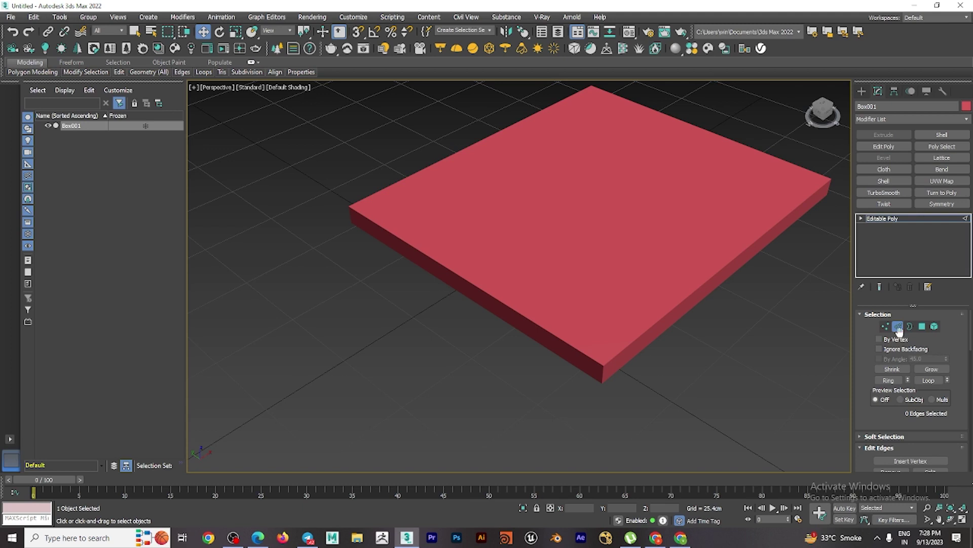
{"action": "left_click", "coordinate": [517, 320]}
{"action": "middle_click_drag", "start_coordinate": [528, 380], "coordinate": [557, 366], "text": "alt"}
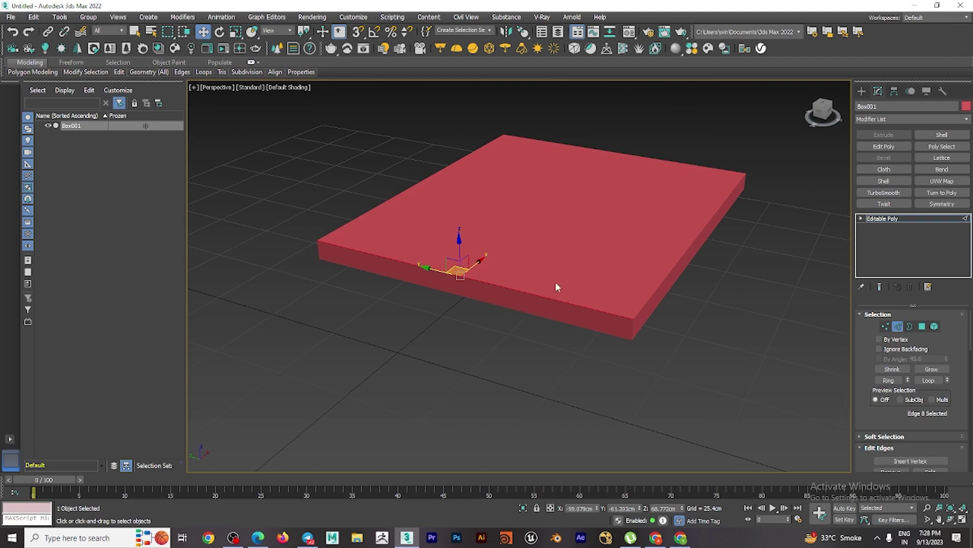
{"action": "left_click", "coordinate": [284, 88]}
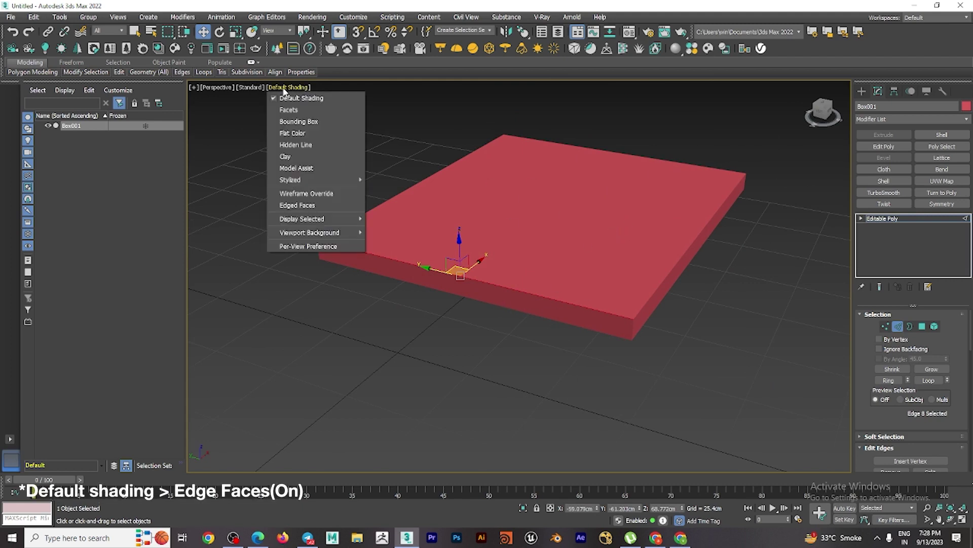
{"action": "left_click", "coordinate": [303, 205]}
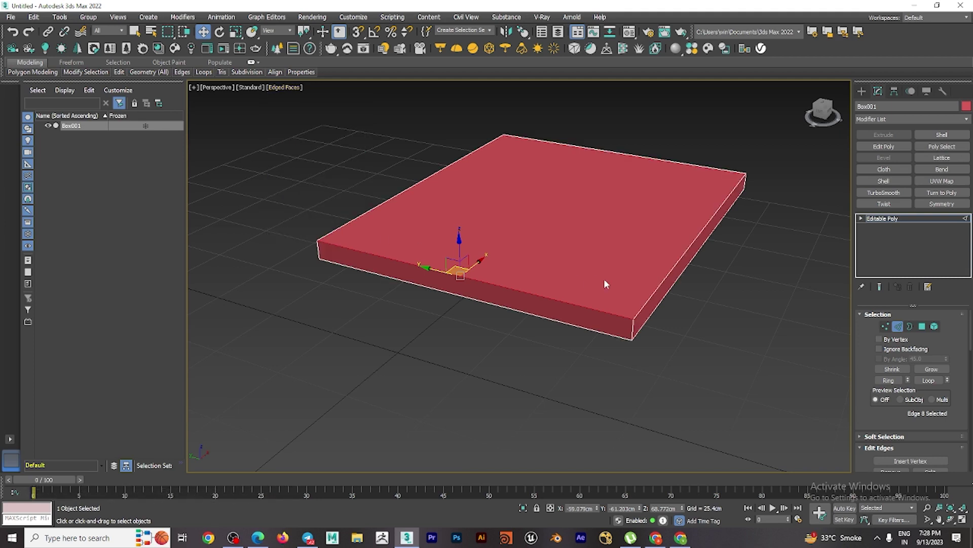
- Pick a side edge and Ring-select its parallel edges across the slab's top
{"action": "mouse_move", "coordinate": [686, 253]}
{"action": "middle_mouse_down", "text": "alt"}
{"action": "mouse_move", "coordinate": [537, 226]}
{"action": "mouse_move", "coordinate": [614, 255]}
{"action": "mouse_move", "coordinate": [689, 251]}
{"action": "middle_mouse_up", "text": "alt"}
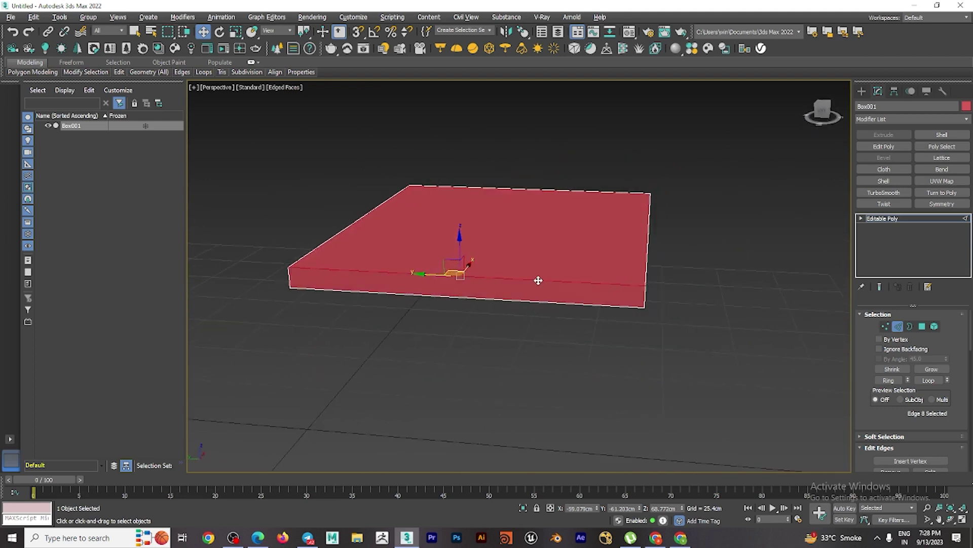
{"action": "scroll", "coordinate": [525, 280], "scroll_direction": "up", "scroll_amount": 3}
{"action": "scroll", "coordinate": [519, 281], "scroll_direction": "down", "scroll_amount": 1}
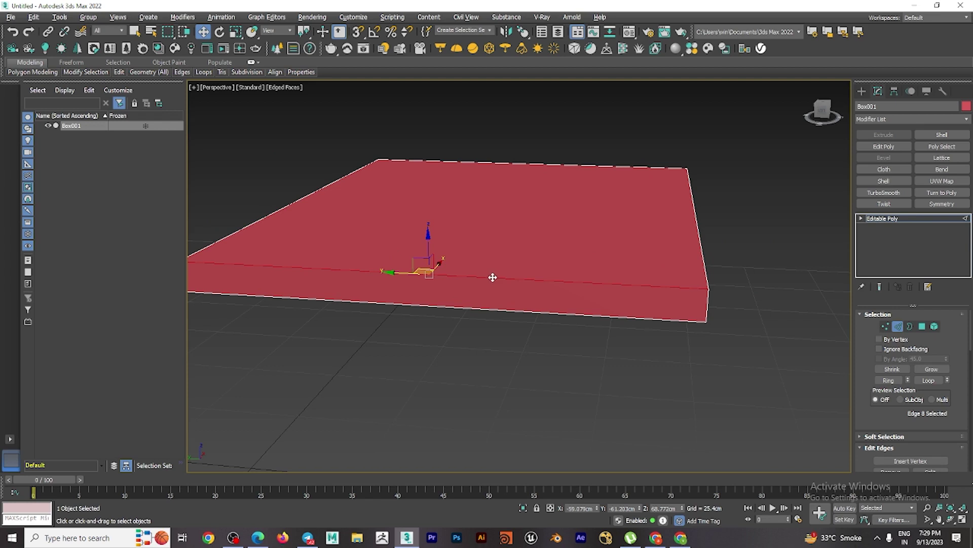
{"action": "key", "text": "alt+r"}
{"action": "middle_click_drag", "start_coordinate": [612, 279], "coordinate": [562, 284], "text": "alt"}
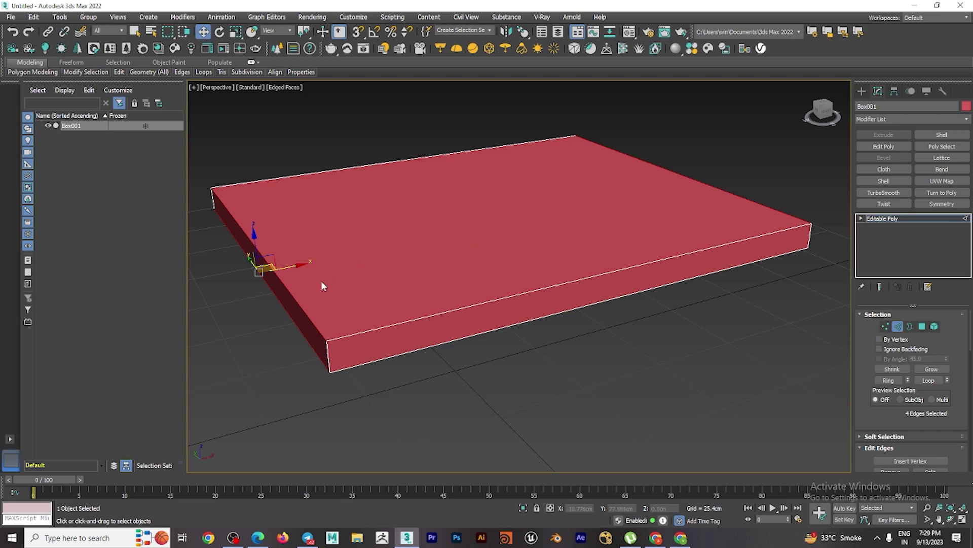
{"action": "left_click", "coordinate": [298, 294]}
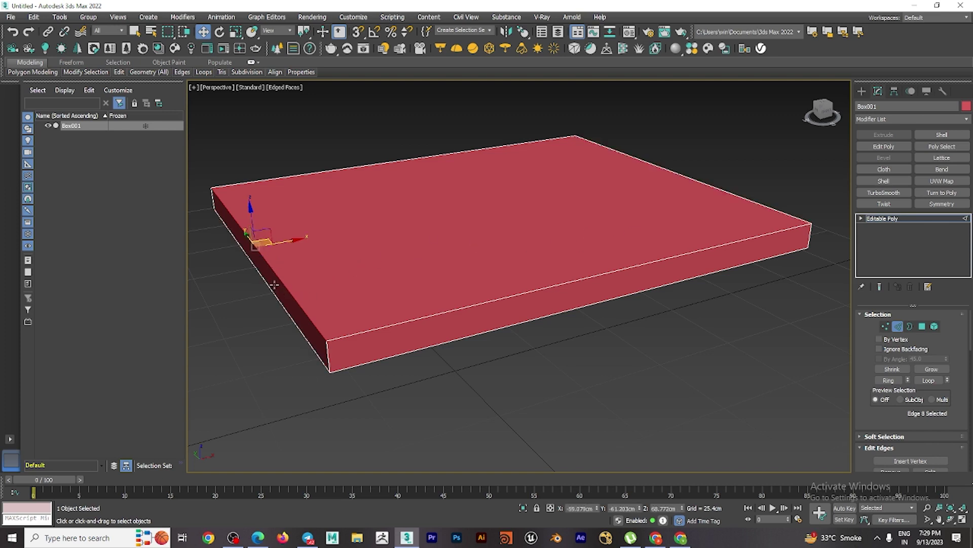
{"action": "left_click", "coordinate": [889, 380]}
{"action": "mouse_move", "coordinate": [759, 341]}
{"action": "middle_mouse_down", "text": "alt"}
{"action": "mouse_move", "coordinate": [722, 305]}
{"action": "mouse_move", "coordinate": [762, 301]}
{"action": "middle_mouse_up", "text": "alt"}
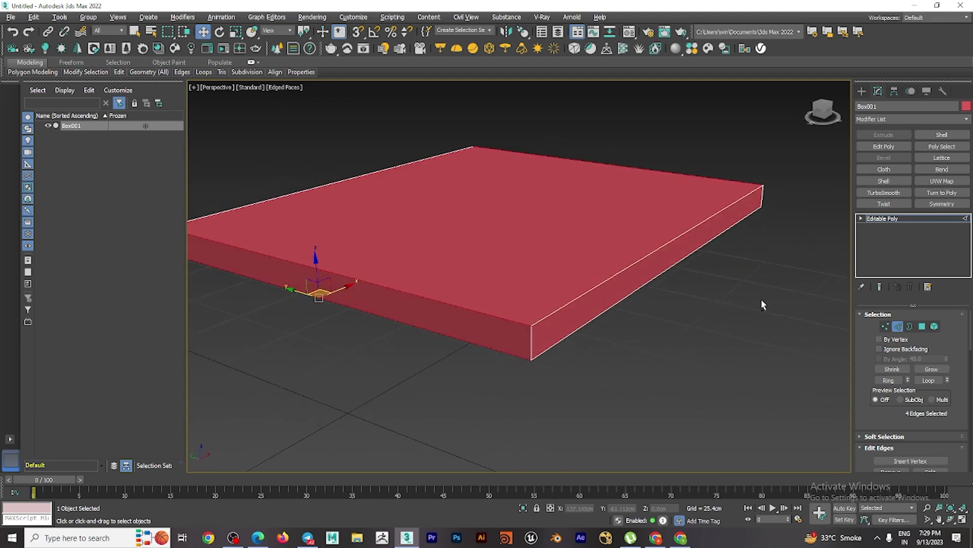
{"action": "left_click", "coordinate": [579, 186]}
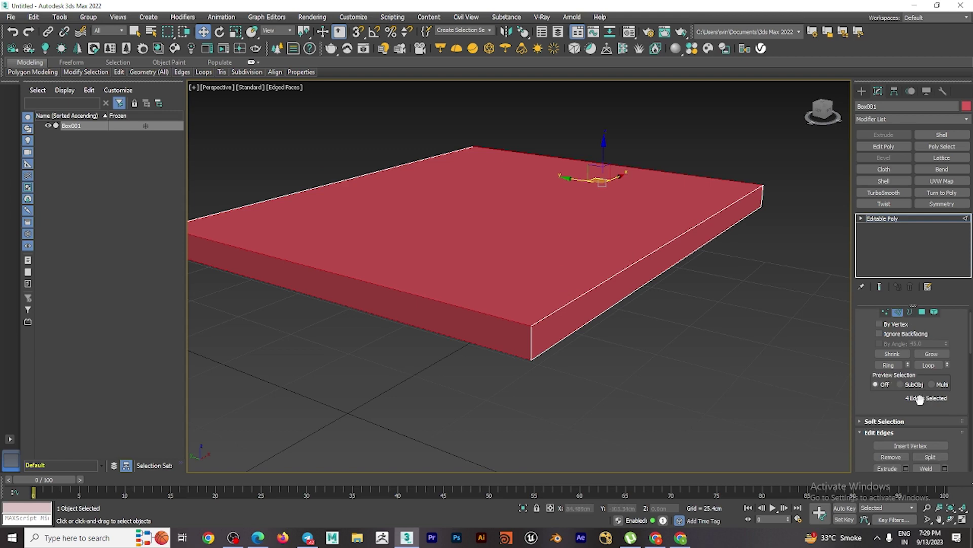
{"action": "scroll", "coordinate": [912, 384], "scroll_direction": "down", "scroll_amount": 2}
{"action": "scroll", "coordinate": [927, 380], "scroll_direction": "down", "scroll_amount": 2}
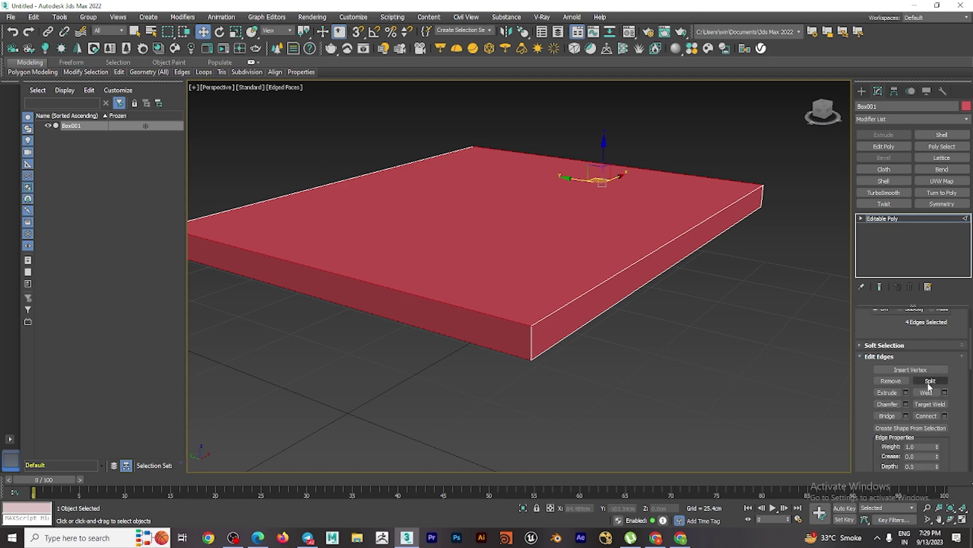
- Connect the edge ring with 2 segments, Slide 0, Pinch 94, then select the side edge loop
{"action": "left_click", "coordinate": [945, 415]}
{"action": "mouse_move", "coordinate": [606, 355]}
{"action": "middle_mouse_down", "text": "alt"}
{"action": "mouse_move", "coordinate": [607, 366]}
{"action": "mouse_move", "coordinate": [621, 369]}
{"action": "middle_mouse_up", "text": "alt"}
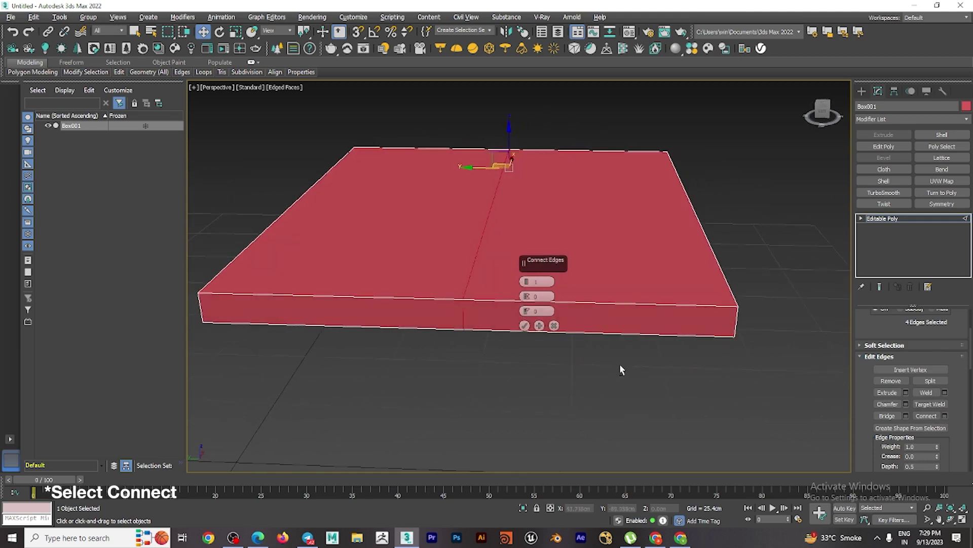
{"action": "left_click_drag", "start_coordinate": [527, 284], "coordinate": [528, 274]}
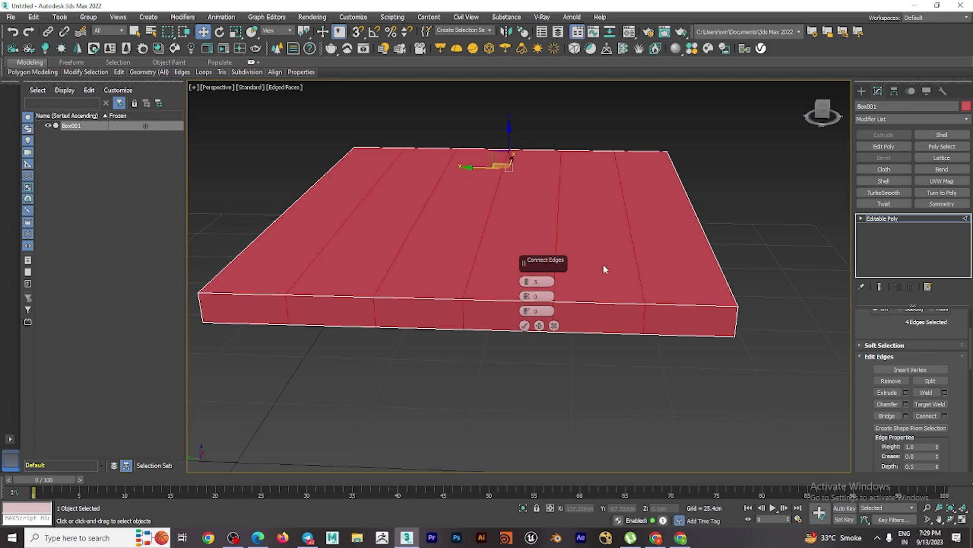
{"action": "mouse_move", "coordinate": [528, 282]}
{"action": "left_mouse_down"}
{"action": "mouse_move", "coordinate": [528, 290]}
{"action": "mouse_move", "coordinate": [564, 118]}
{"action": "mouse_move", "coordinate": [542, 208]}
{"action": "left_mouse_up"}
{"action": "mouse_move", "coordinate": [527, 311]}
{"action": "left_mouse_down"}
{"action": "mouse_move", "coordinate": [535, 218]}
{"action": "mouse_move", "coordinate": [532, 391]}
{"action": "mouse_move", "coordinate": [540, 312]}
{"action": "left_mouse_up"}
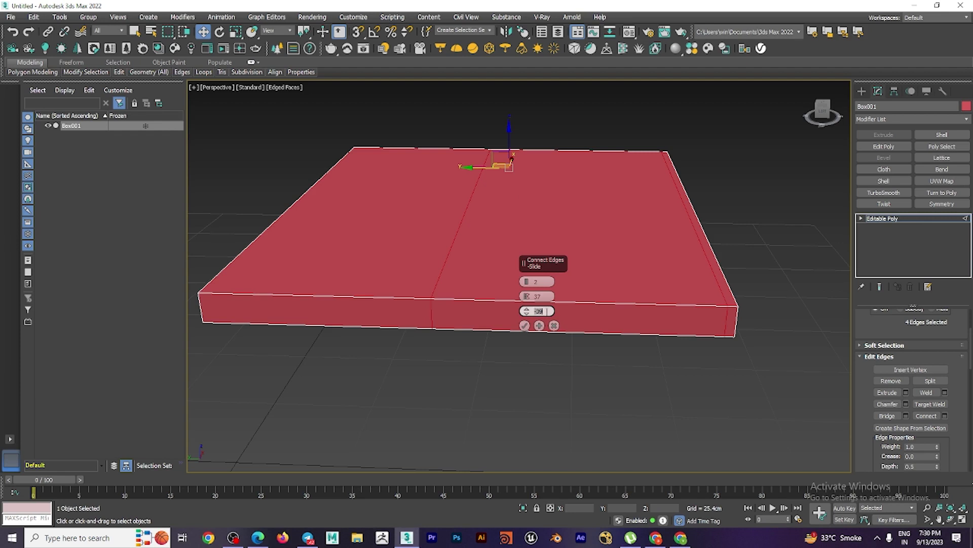
{"action": "key", "text": "Return"}
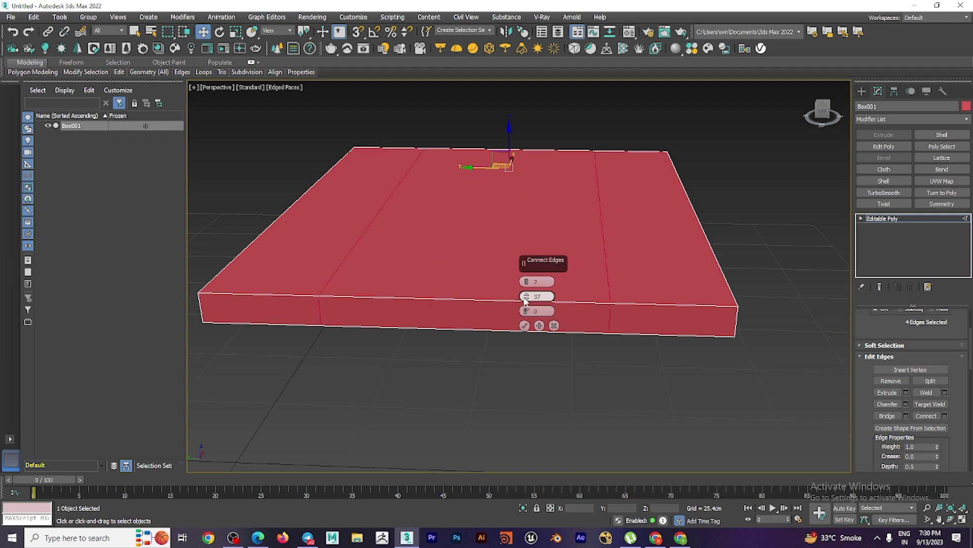
{"action": "left_click_drag", "start_coordinate": [527, 298], "coordinate": [542, 178]}
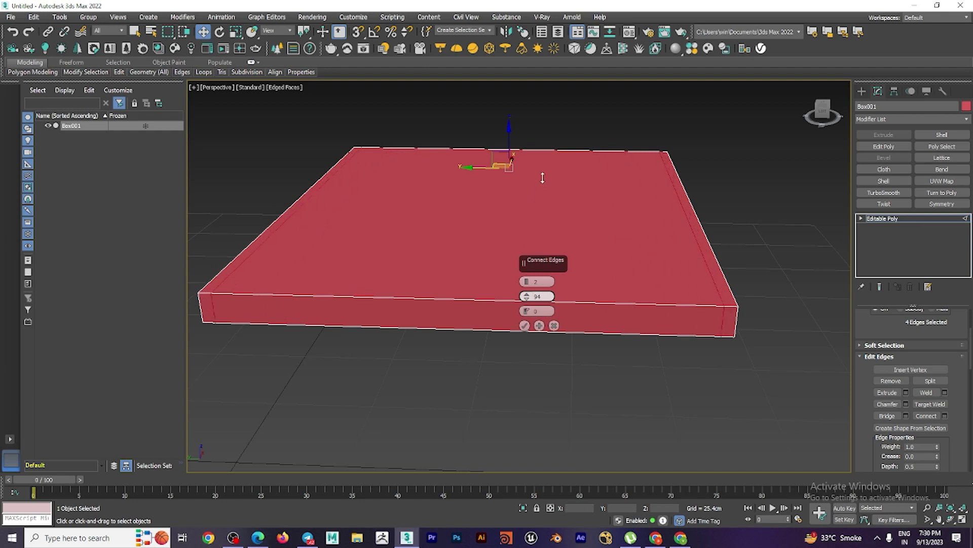
{"action": "left_click", "coordinate": [525, 325]}
{"action": "left_click", "coordinate": [470, 300]}
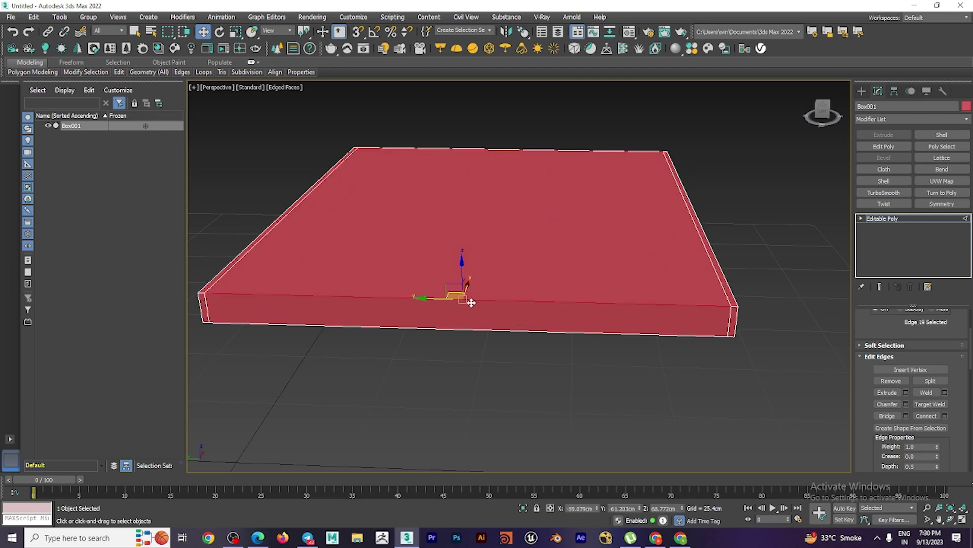
{"action": "double_click", "coordinate": [515, 304]}
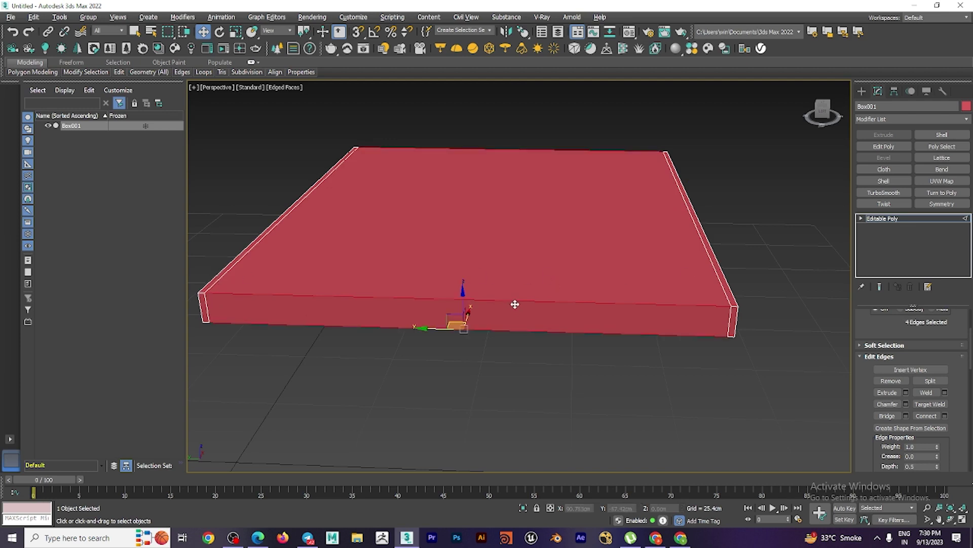
- Connect the selected edge loop with two new edges pinched to 85
{"action": "left_click", "coordinate": [944, 416]}
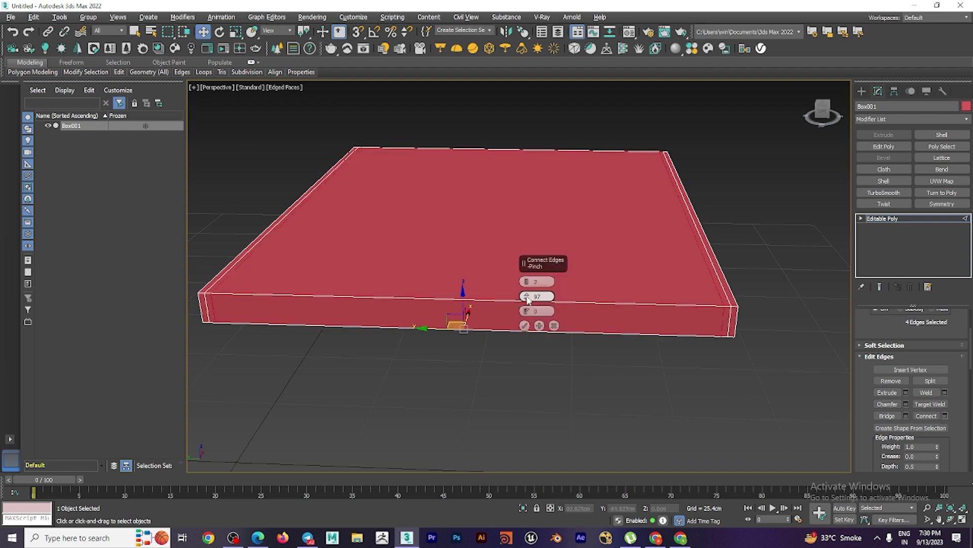
{"action": "left_click_drag", "start_coordinate": [527, 299], "coordinate": [517, 310]}
{"action": "left_click_drag", "start_coordinate": [527, 299], "coordinate": [527, 303]}
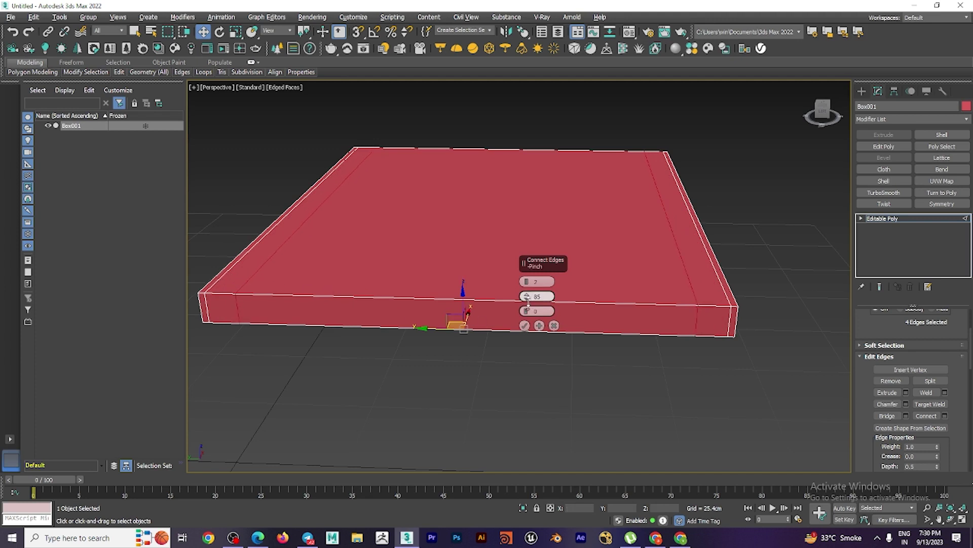
{"action": "left_click", "coordinate": [527, 327]}
- Select the full edge loop around the slab and connect it with Pinch 93
{"action": "middle_click_drag", "start_coordinate": [527, 327], "coordinate": [603, 346], "text": "alt"}
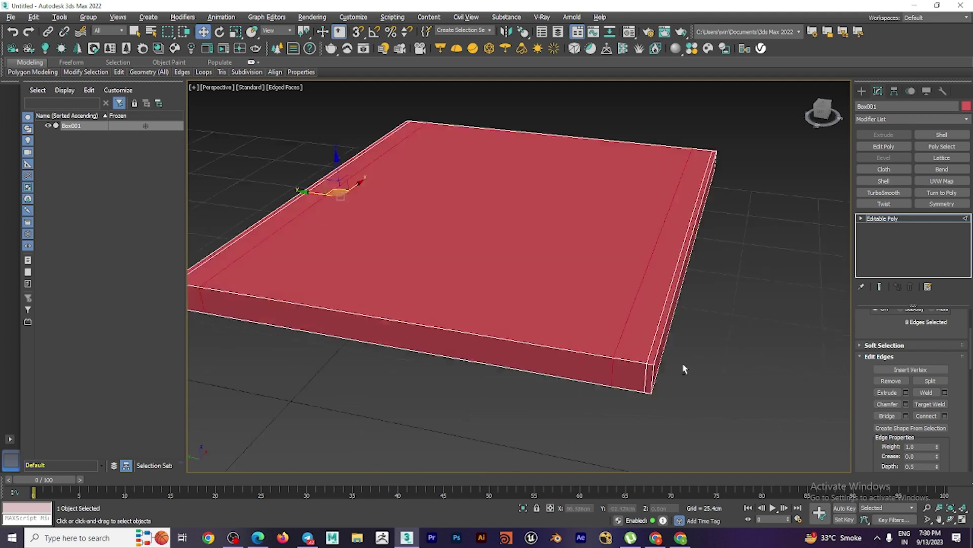
{"action": "left_click", "coordinate": [587, 330], "text": "ctrl"}
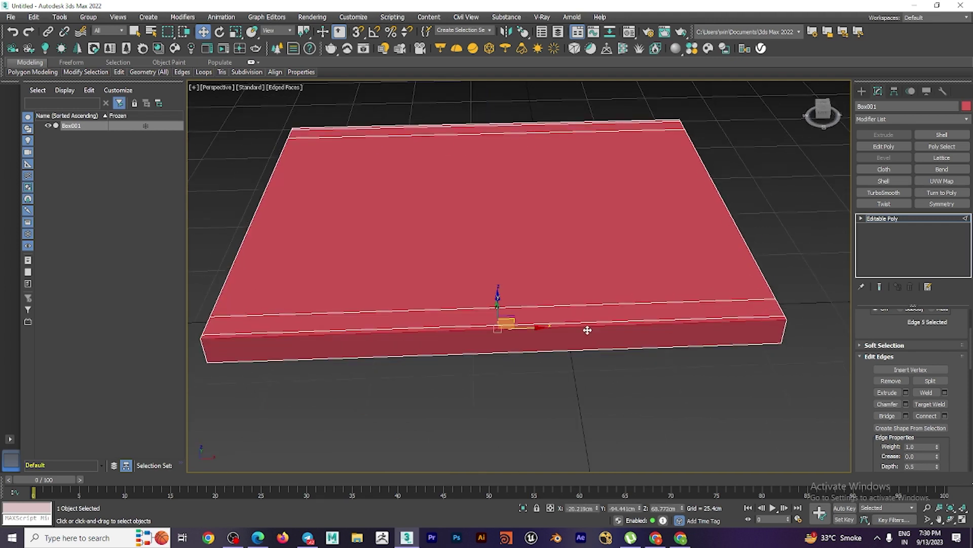
{"action": "double_click", "coordinate": [591, 348]}
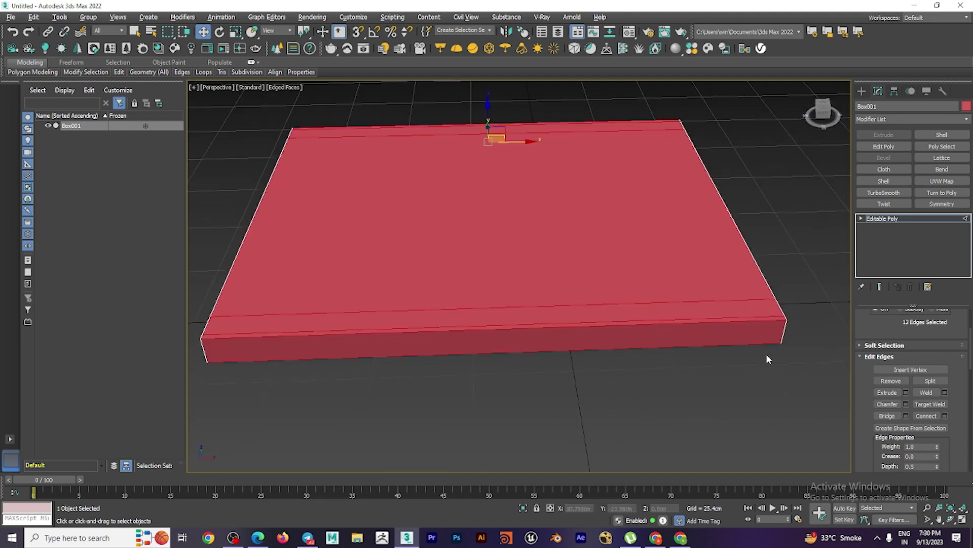
{"action": "left_click", "coordinate": [945, 415]}
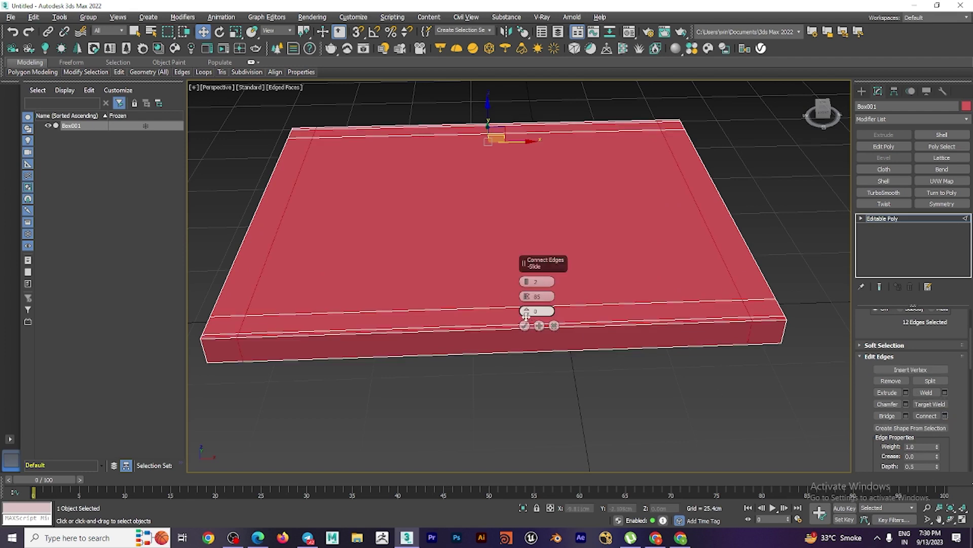
{"action": "left_click_drag", "start_coordinate": [527, 297], "coordinate": [528, 277]}
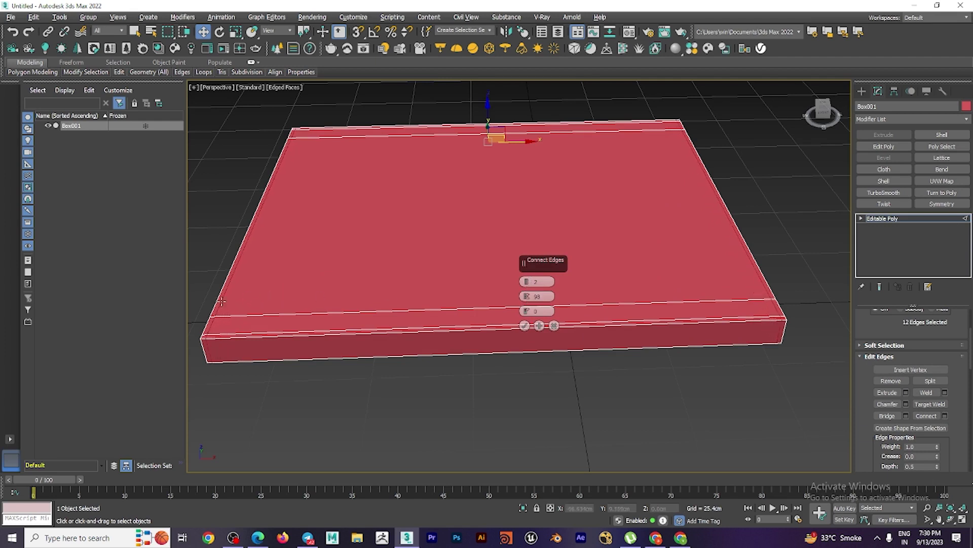
{"action": "left_click", "coordinate": [525, 326]}
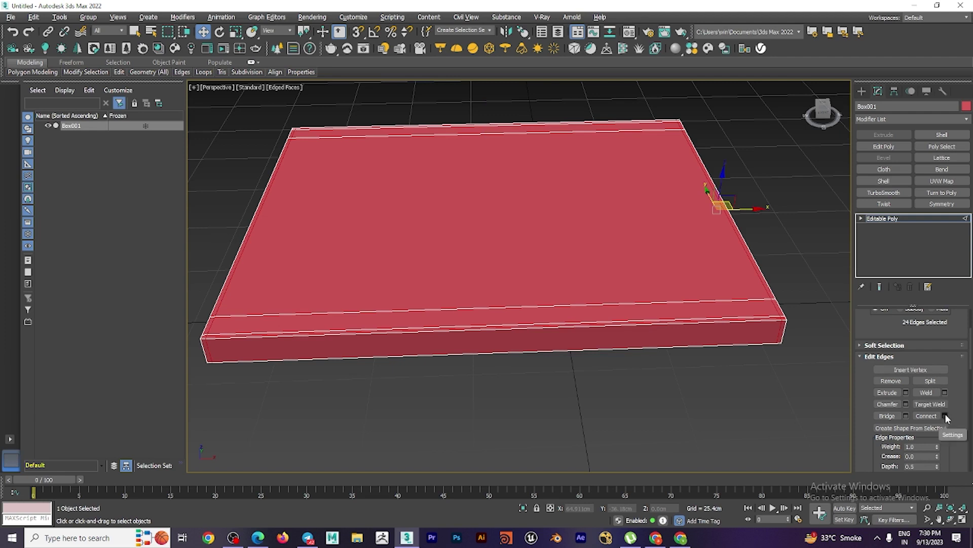
- Connect the remaining front edges with a pinched pair near the ends, then clear the selection
{"action": "left_click", "coordinate": [620, 326]}
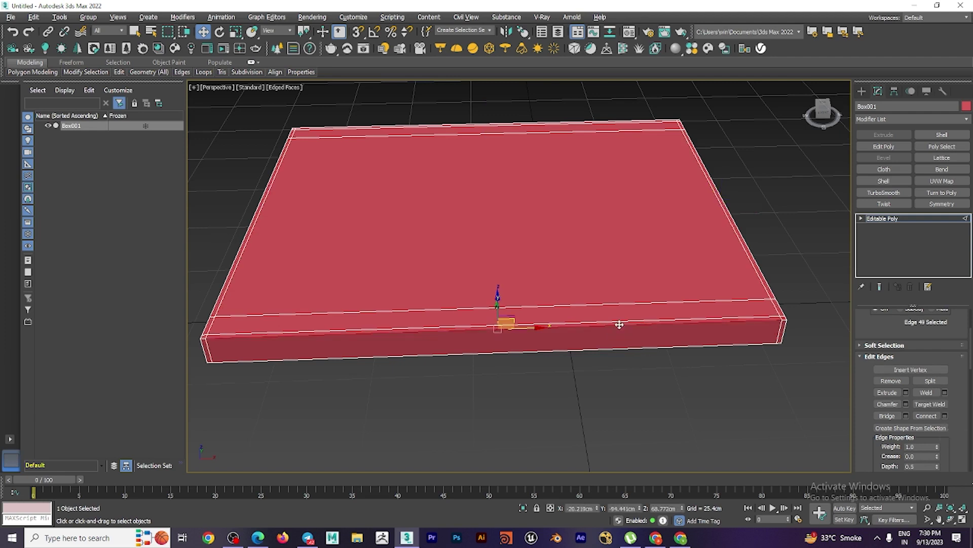
{"action": "key", "text": "ctrl+z"}
{"action": "key", "text": "ctrl+z"}
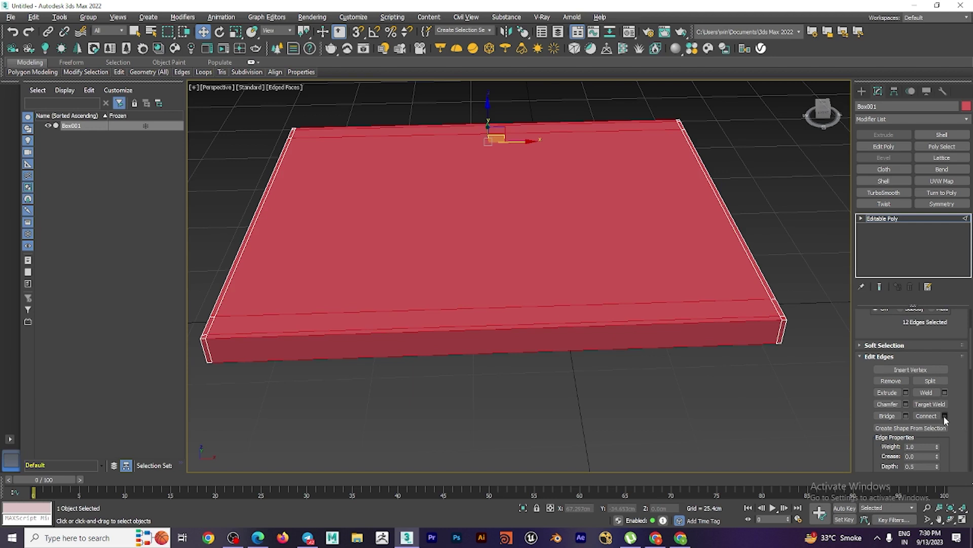
{"action": "left_click", "coordinate": [945, 415]}
{"action": "left_click_drag", "start_coordinate": [526, 296], "coordinate": [527, 313]}
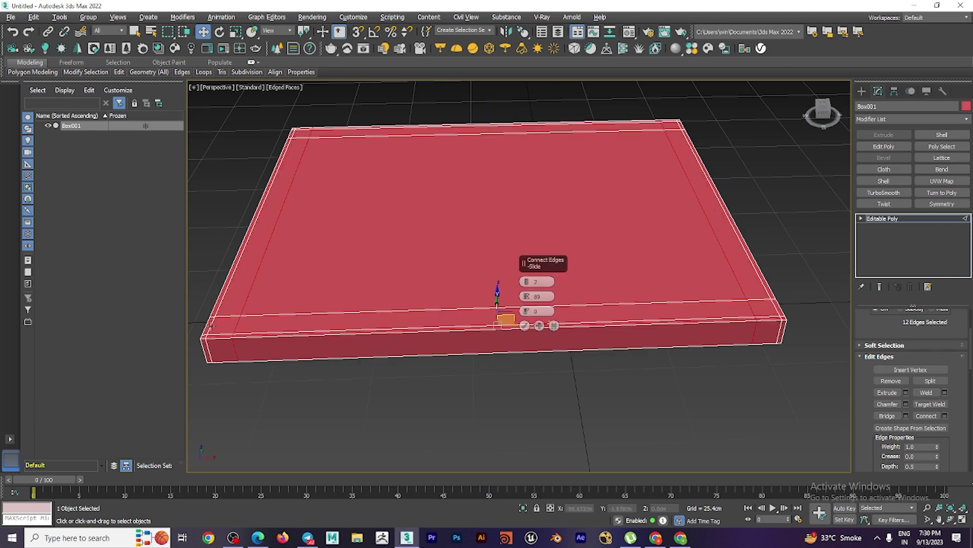
{"action": "left_click", "coordinate": [525, 326]}
{"action": "left_click", "coordinate": [430, 394]}
- Switch to Polygon sub-object mode with the slab's underside in view
{"action": "mouse_move", "coordinate": [445, 394]}
{"action": "middle_mouse_down", "text": "alt"}
{"action": "mouse_move", "coordinate": [476, 373]}
{"action": "mouse_move", "coordinate": [486, 338]}
{"action": "middle_mouse_up", "text": "alt"}
{"action": "scroll", "coordinate": [390, 157], "scroll_direction": "down", "scroll_amount": 2}
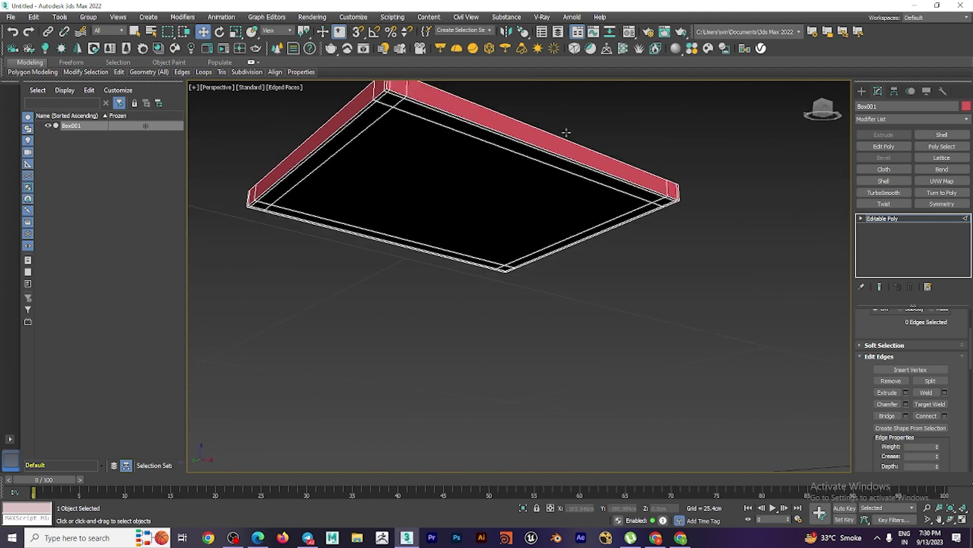
{"action": "scroll", "coordinate": [892, 386], "scroll_direction": "up", "scroll_amount": 2}
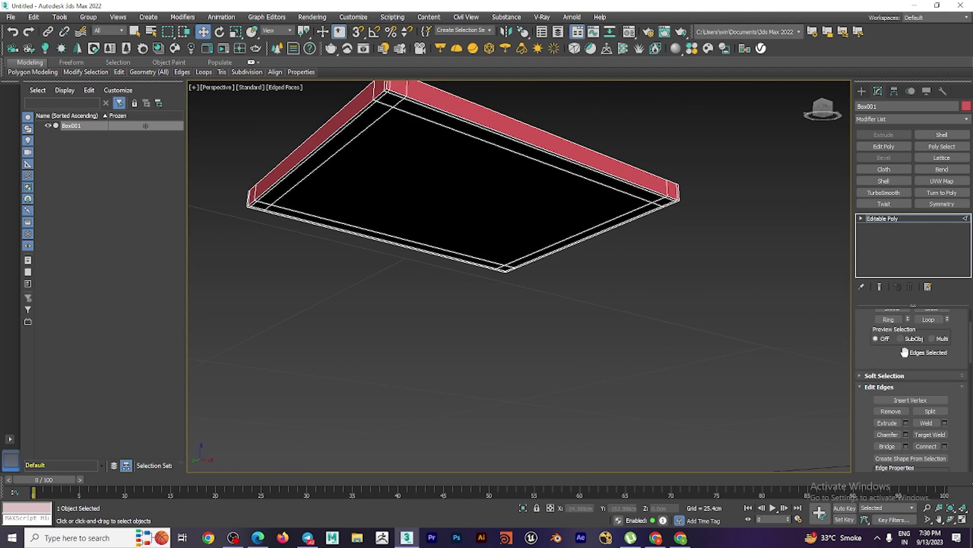
{"action": "scroll", "coordinate": [896, 381], "scroll_direction": "up", "scroll_amount": 2}
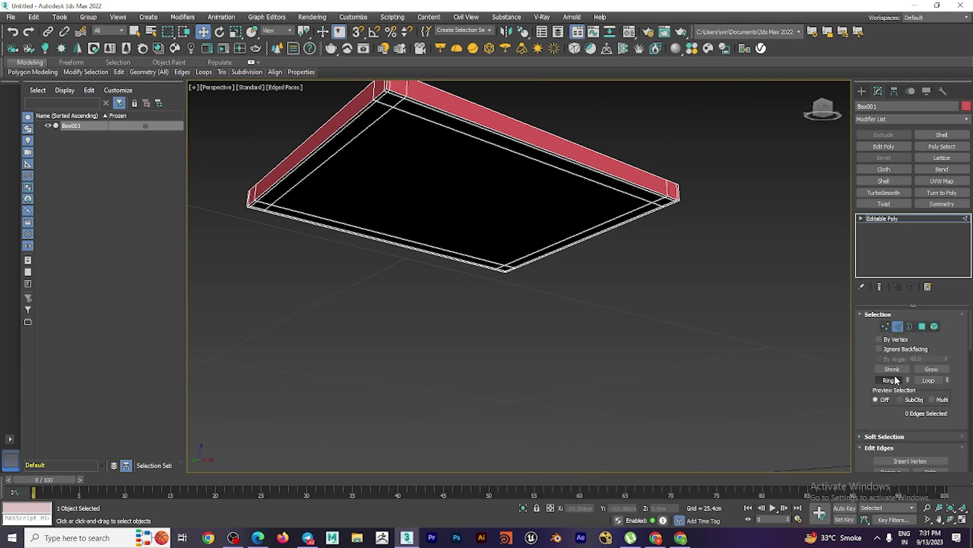
{"action": "left_click", "coordinate": [922, 329]}
- Select the four small corner squares on the slab's underside
{"action": "left_click", "coordinate": [386, 102]}
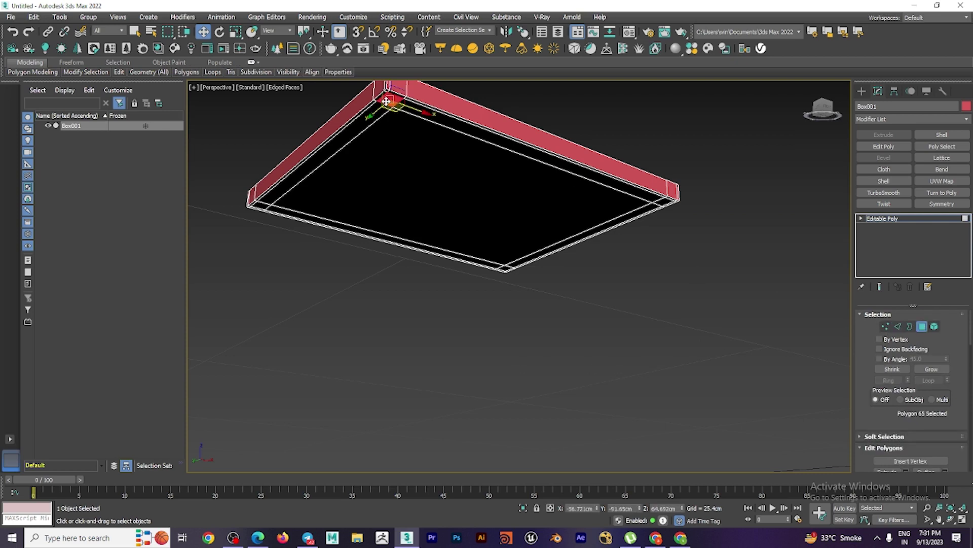
{"action": "left_click", "coordinate": [663, 201]}
{"action": "mouse_move", "coordinate": [655, 262]}
{"action": "middle_mouse_down", "text": "alt"}
{"action": "mouse_move", "coordinate": [711, 248]}
{"action": "mouse_move", "coordinate": [556, 248]}
{"action": "middle_mouse_up", "text": "alt"}
{"action": "left_click", "coordinate": [260, 228], "text": "ctrl"}
{"action": "mouse_move", "coordinate": [326, 200]}
{"action": "middle_mouse_down", "text": "alt"}
{"action": "mouse_move", "coordinate": [413, 234]}
{"action": "mouse_move", "coordinate": [487, 167]}
{"action": "middle_mouse_up", "text": "alt"}
{"action": "left_click", "coordinate": [659, 85], "text": "ctrl"}
{"action": "mouse_move", "coordinate": [692, 179]}
{"action": "middle_mouse_down", "text": "alt"}
{"action": "mouse_move", "coordinate": [528, 173]}
{"action": "mouse_move", "coordinate": [474, 188]}
{"action": "mouse_move", "coordinate": [561, 256]}
{"action": "middle_mouse_up", "text": "alt"}
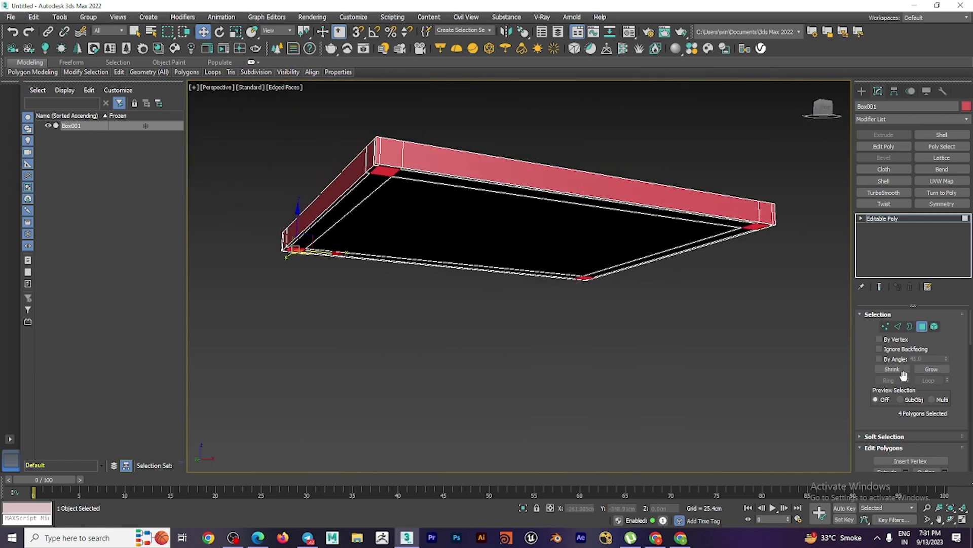
{"action": "scroll", "coordinate": [928, 421], "scroll_direction": "down", "scroll_amount": 3}
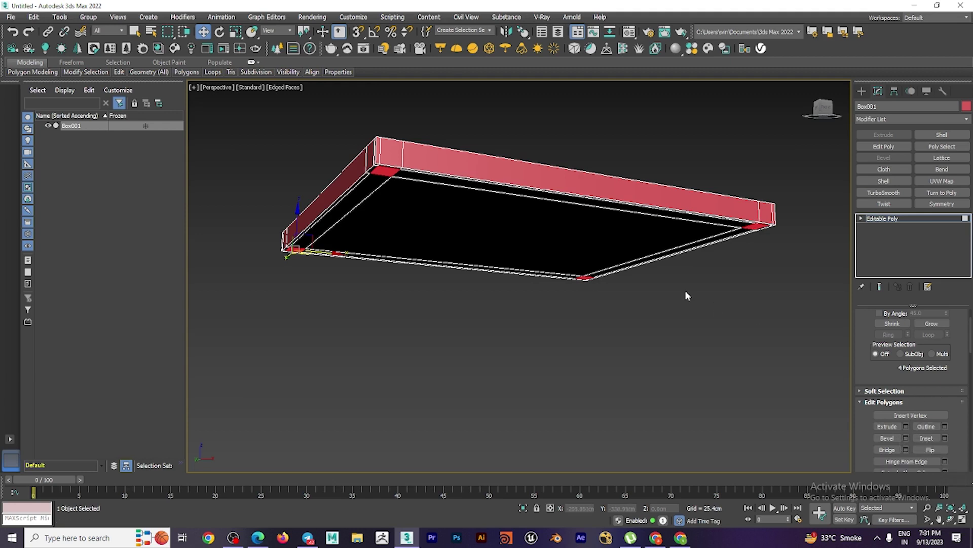
- Extrude the four underside corner polygons into legs with height 85.566 cm
{"action": "left_click", "coordinate": [907, 426]}
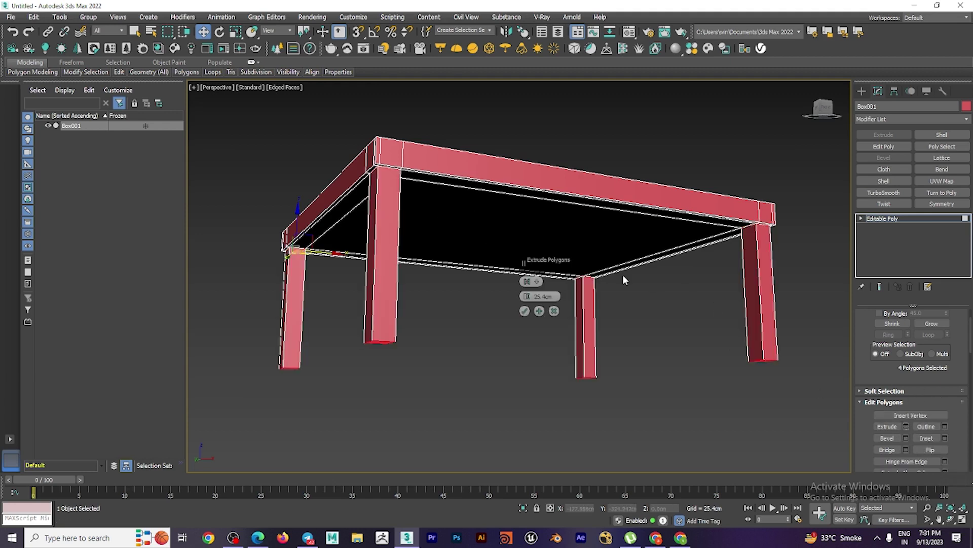
{"action": "left_click_drag", "start_coordinate": [528, 300], "coordinate": [527, 283]}
{"action": "scroll", "coordinate": [640, 285], "scroll_direction": "down", "scroll_amount": 4}
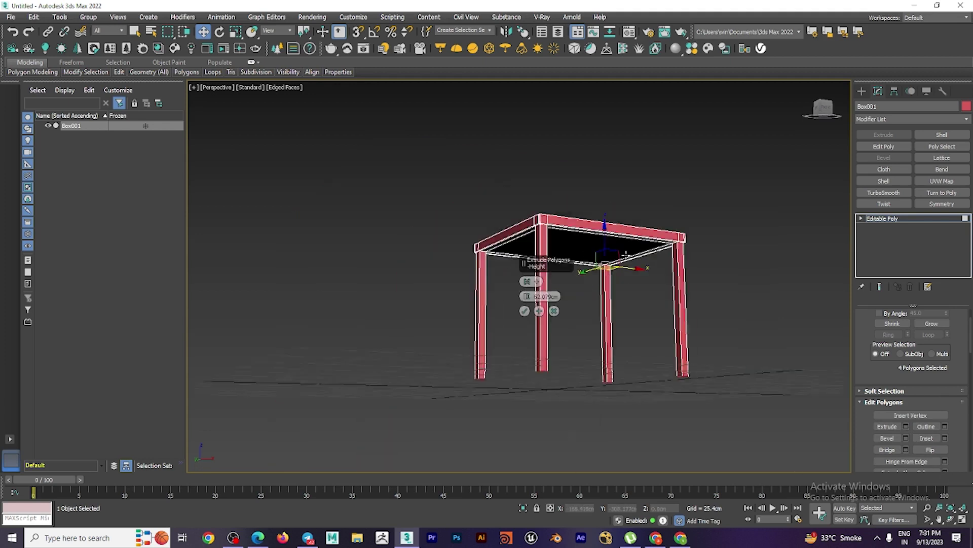
{"action": "middle_click_drag", "start_coordinate": [632, 303], "coordinate": [623, 324], "text": "alt"}
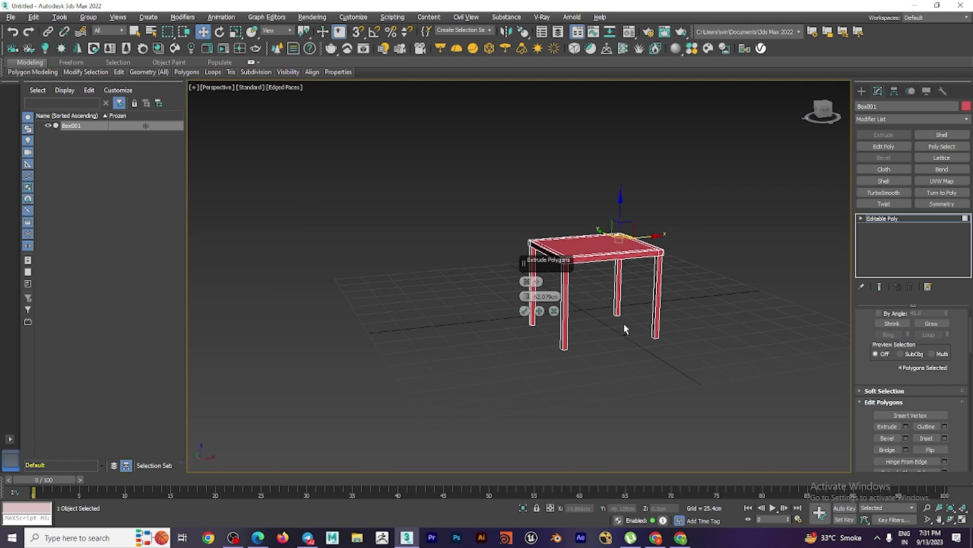
{"action": "left_click_drag", "start_coordinate": [528, 297], "coordinate": [543, 256]}
{"action": "left_click", "coordinate": [524, 310]}
{"action": "mouse_move", "coordinate": [751, 343]}
{"action": "middle_mouse_down", "text": "alt"}
{"action": "mouse_move", "coordinate": [667, 365]}
{"action": "mouse_move", "coordinate": [749, 361]}
{"action": "mouse_move", "coordinate": [685, 239]}
{"action": "middle_mouse_up", "text": "alt"}
{"action": "scroll", "coordinate": [611, 343], "scroll_direction": "up", "scroll_amount": 5}
- Select the two rear corner squares and extrude them about 69 cm upward into back posts
{"action": "left_click", "coordinate": [550, 395]}
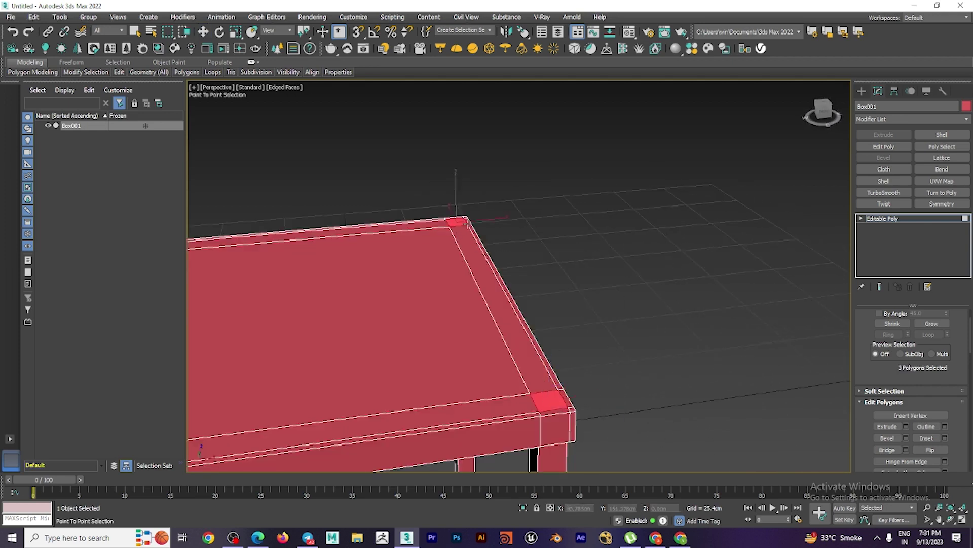
{"action": "left_click", "coordinate": [460, 224], "text": "ctrl"}
{"action": "middle_click_drag", "start_coordinate": [608, 259], "coordinate": [596, 286], "text": "alt"}
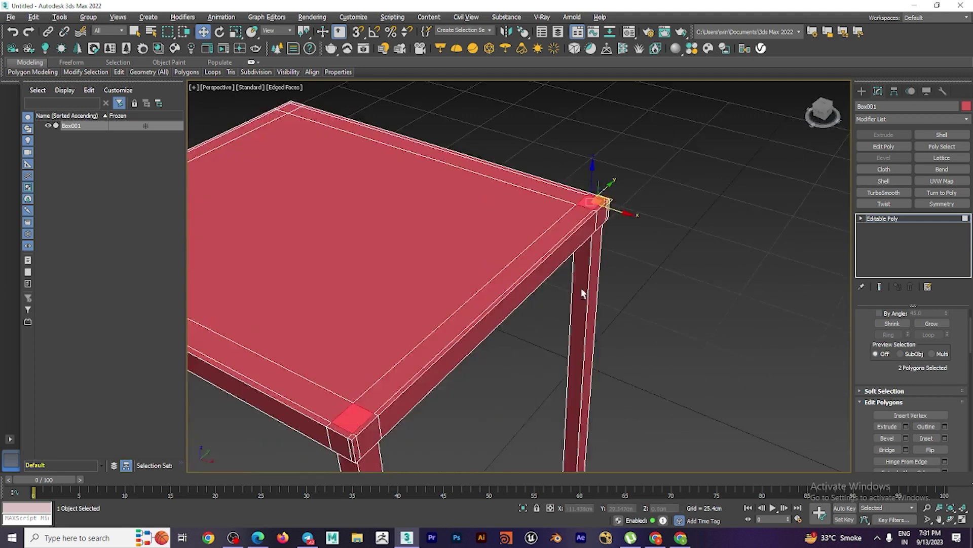
{"action": "left_click", "coordinate": [906, 426]}
{"action": "scroll", "coordinate": [670, 357], "scroll_direction": "down", "scroll_amount": 5}
{"action": "mouse_move", "coordinate": [682, 353]}
{"action": "middle_mouse_down", "text": "alt"}
{"action": "mouse_move", "coordinate": [740, 368]}
{"action": "mouse_move", "coordinate": [841, 339]}
{"action": "middle_mouse_up", "text": "alt"}
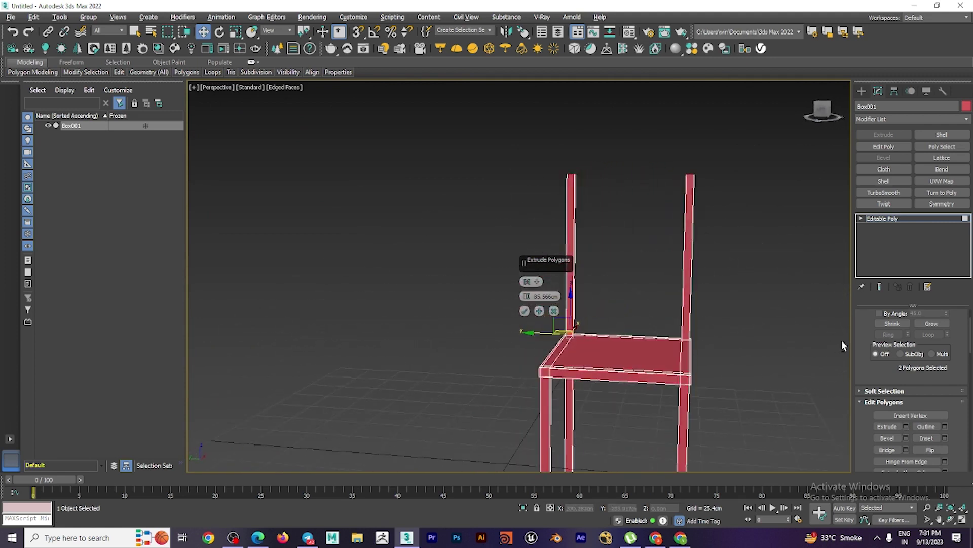
{"action": "left_click_drag", "start_coordinate": [527, 298], "coordinate": [528, 330]}
{"action": "left_click", "coordinate": [525, 310]}
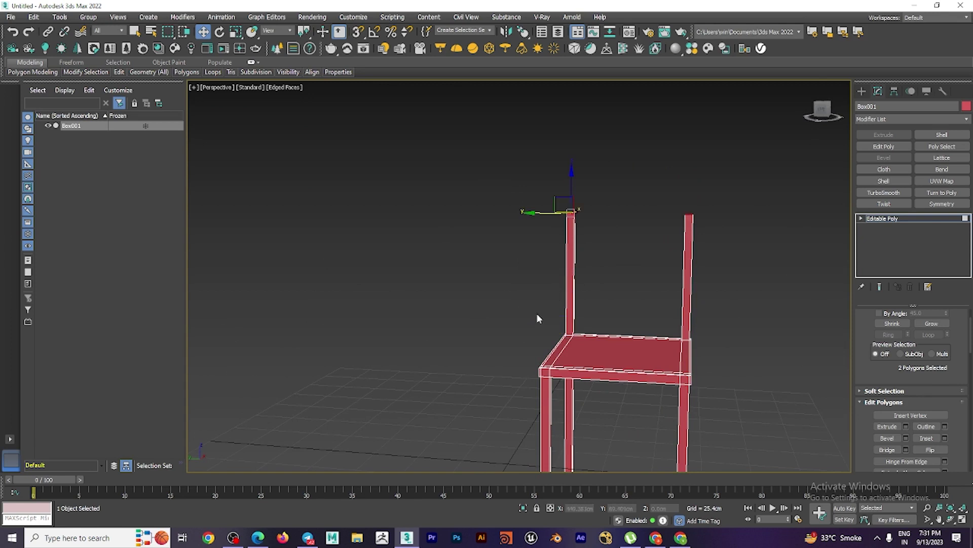
{"action": "left_click", "coordinate": [728, 300]}
- Orbit around the chair to inspect the new back posts from the side
{"action": "mouse_move", "coordinate": [735, 307]}
{"action": "middle_mouse_down", "text": "alt"}
{"action": "mouse_move", "coordinate": [645, 326]}
{"action": "mouse_move", "coordinate": [674, 330]}
{"action": "middle_mouse_up", "text": "alt"}
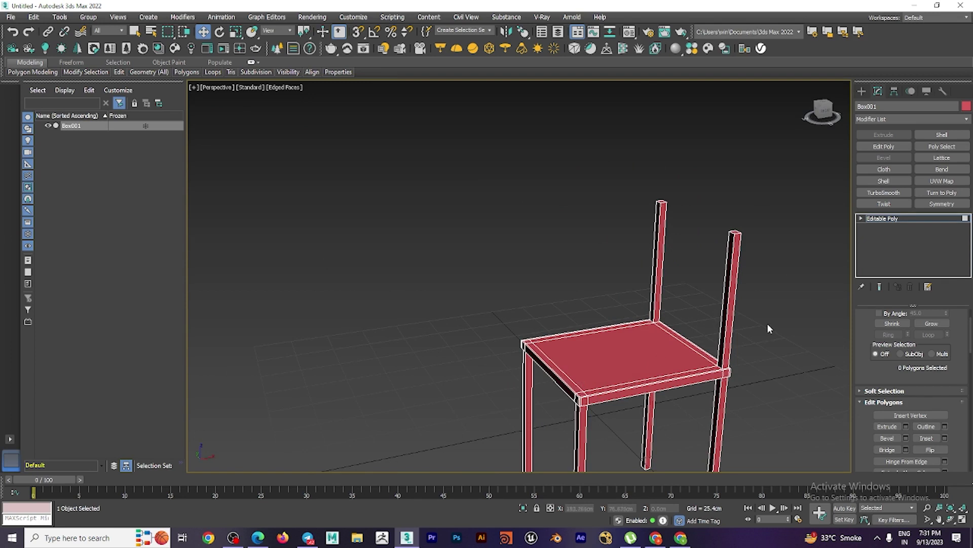
{"action": "mouse_move", "coordinate": [751, 319]}
{"action": "middle_mouse_down", "text": "alt"}
{"action": "mouse_move", "coordinate": [789, 294]}
{"action": "mouse_move", "coordinate": [787, 313]}
{"action": "mouse_move", "coordinate": [738, 309]}
{"action": "mouse_move", "coordinate": [676, 217]}
{"action": "middle_mouse_up", "text": "alt"}
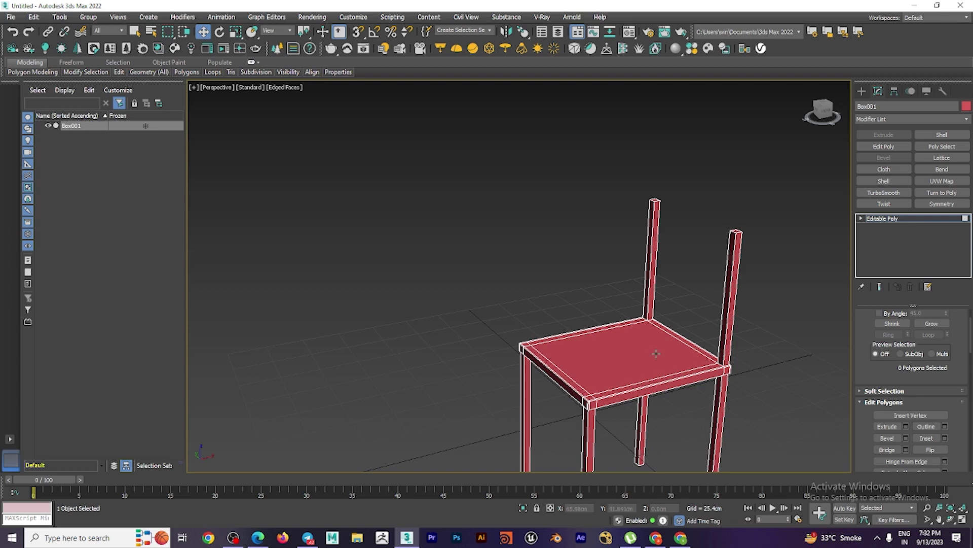
{"action": "mouse_move", "coordinate": [744, 336]}
{"action": "middle_mouse_down", "text": "alt"}
{"action": "mouse_move", "coordinate": [685, 278]}
{"action": "mouse_move", "coordinate": [608, 321]}
{"action": "middle_mouse_up", "text": "alt"}
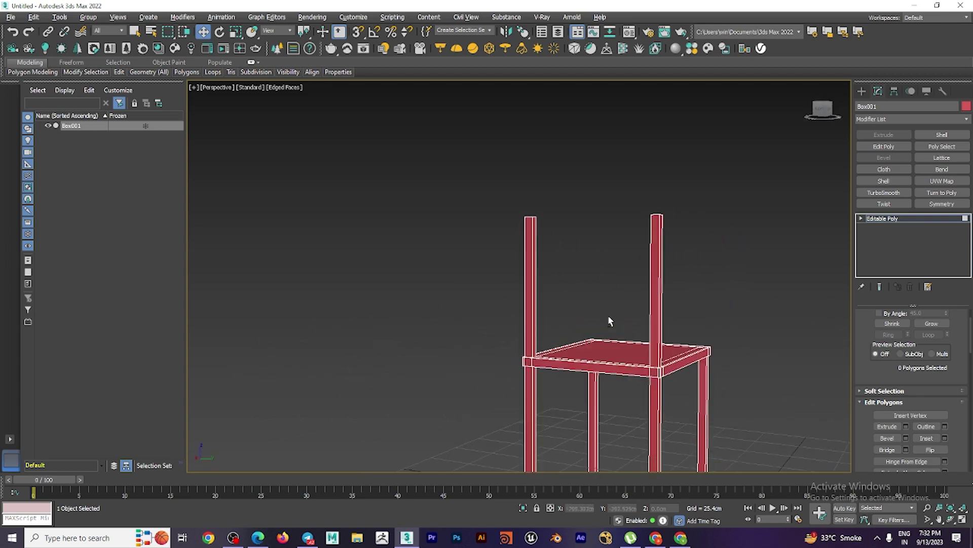
{"action": "scroll", "coordinate": [524, 230], "scroll_direction": "up", "scroll_amount": 5}
{"action": "mouse_move", "coordinate": [525, 229]}
{"action": "middle_mouse_down", "text": "alt"}
{"action": "mouse_move", "coordinate": [597, 256]}
{"action": "mouse_move", "coordinate": [576, 258]}
{"action": "middle_mouse_up", "text": "alt"}
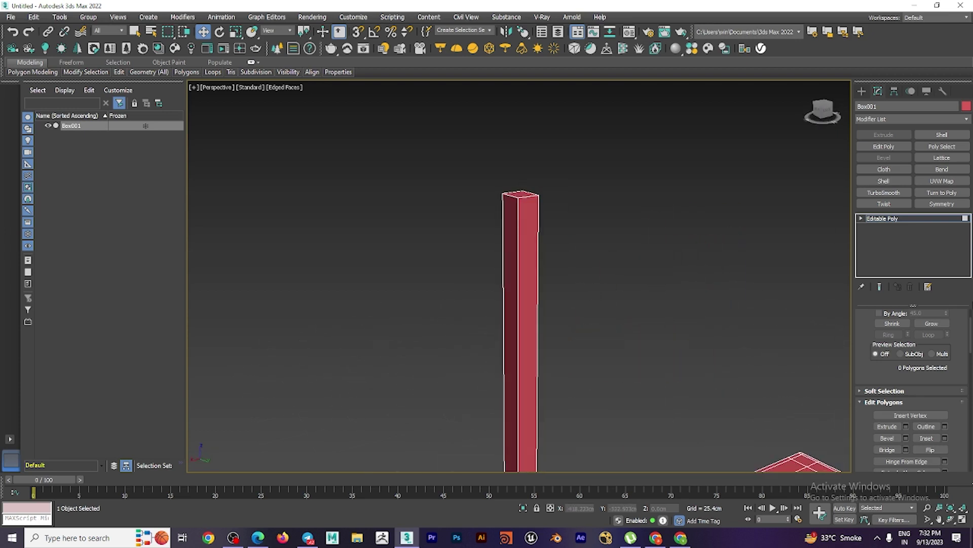
{"action": "scroll", "coordinate": [918, 389], "scroll_direction": "up", "scroll_amount": 2}
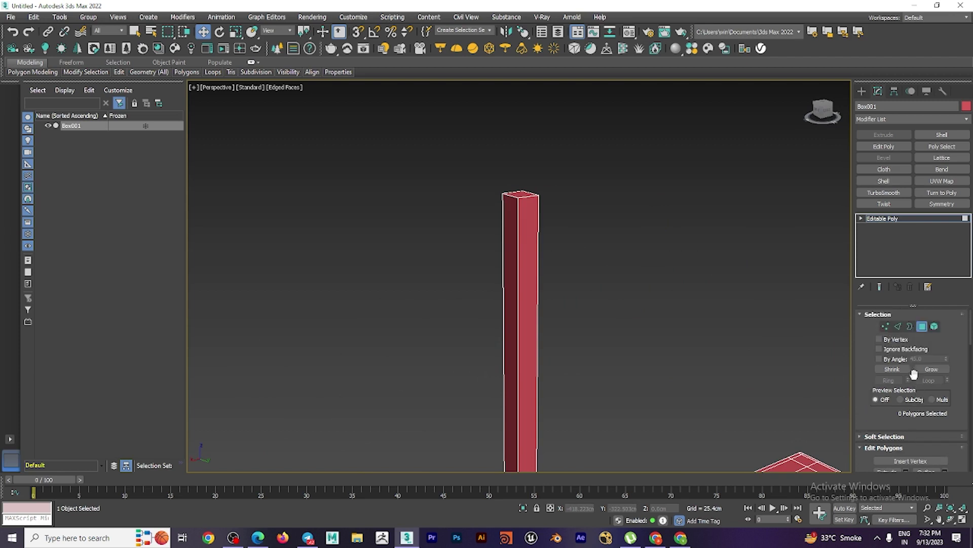
- Select the ring of vertical edges around the back post
{"action": "left_click", "coordinate": [899, 328]}
{"action": "left_click", "coordinate": [520, 224]}
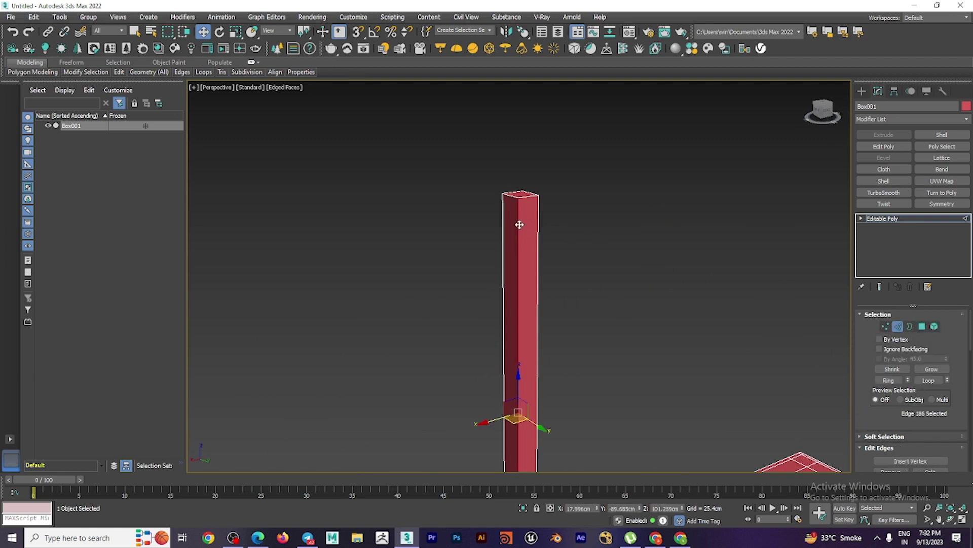
{"action": "key", "text": "alt+r"}
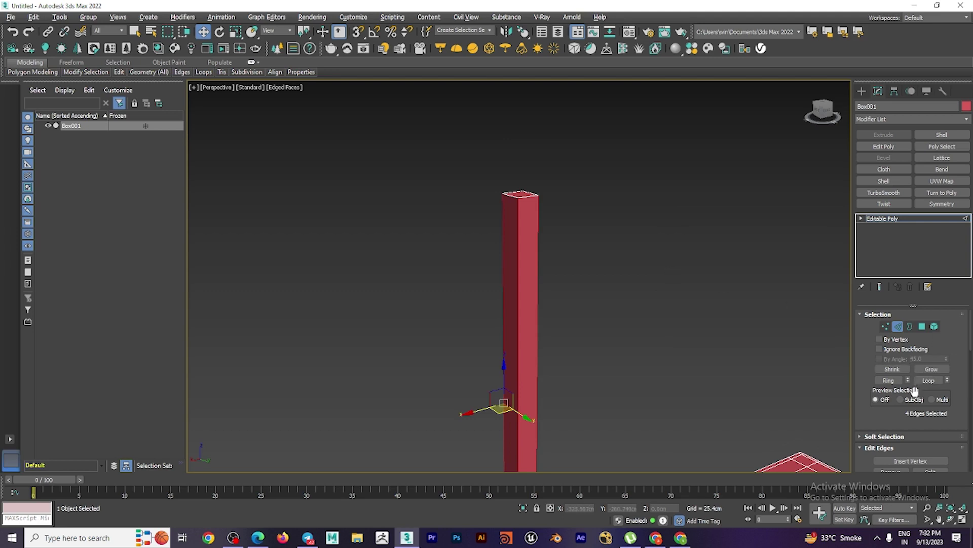
{"action": "scroll", "coordinate": [914, 390], "scroll_direction": "down", "scroll_amount": 3}
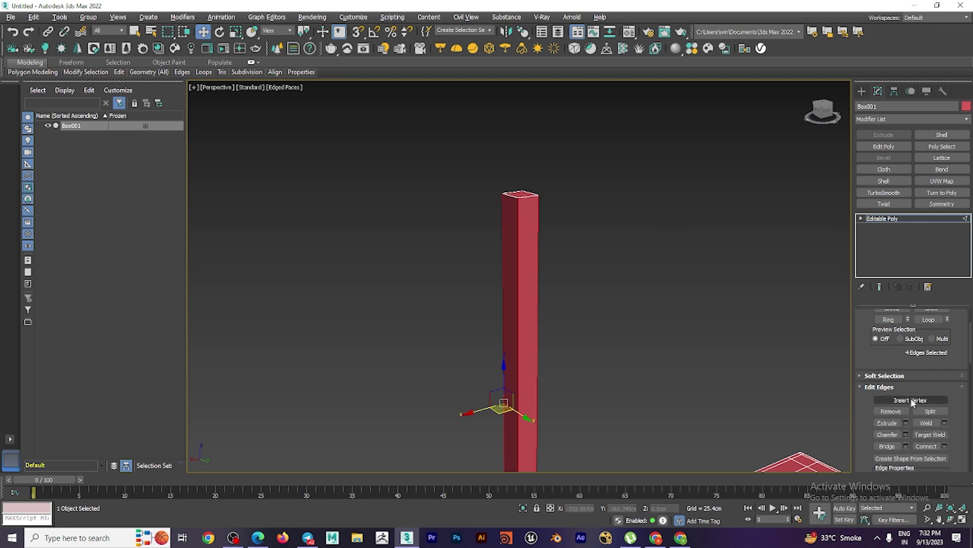
- Connect the ringed edges with 1 segment, slid to 89 near the post tops
{"action": "left_click", "coordinate": [945, 446]}
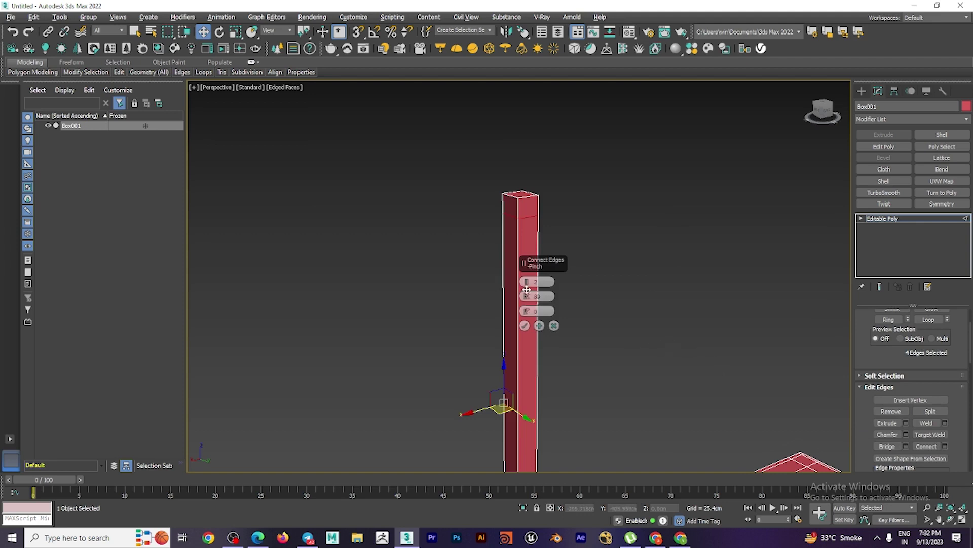
{"action": "scroll", "coordinate": [608, 363], "scroll_direction": "down", "scroll_amount": 5}
{"action": "scroll", "coordinate": [582, 403], "scroll_direction": "up", "scroll_amount": 3}
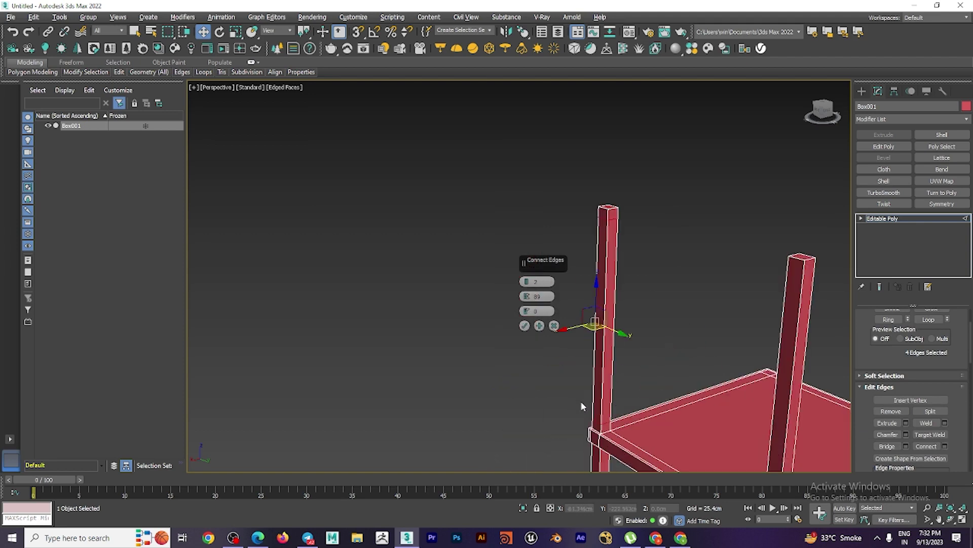
{"action": "left_click_drag", "start_coordinate": [526, 282], "coordinate": [527, 290]}
{"action": "scroll", "coordinate": [631, 355], "scroll_direction": "up", "scroll_amount": 3}
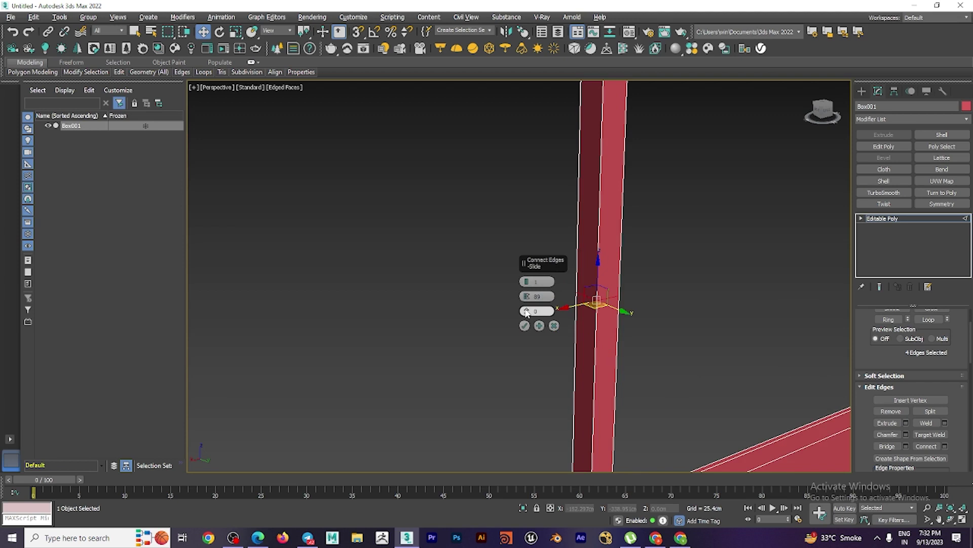
{"action": "scroll", "coordinate": [632, 267], "scroll_direction": "down", "scroll_amount": 4}
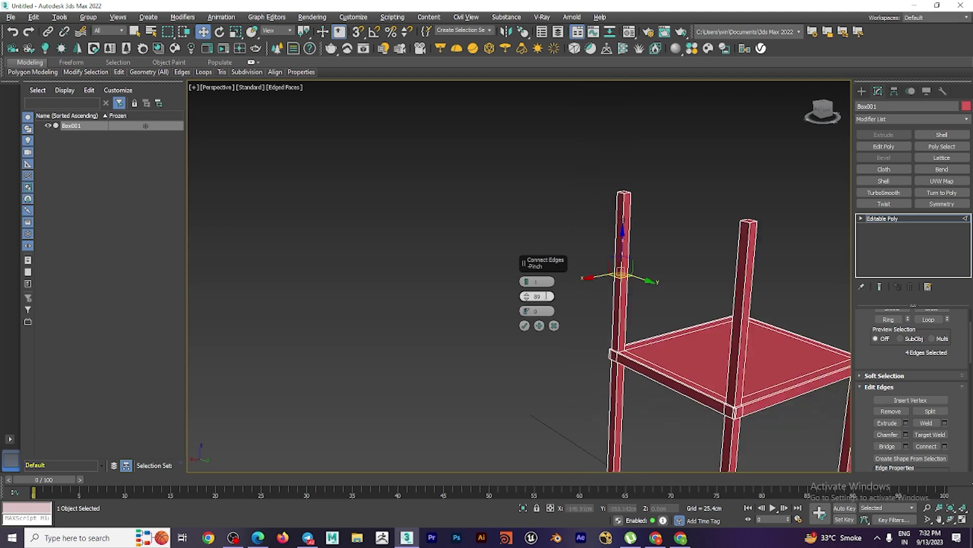
{"action": "left_click_drag", "start_coordinate": [527, 310], "coordinate": [550, 140]}
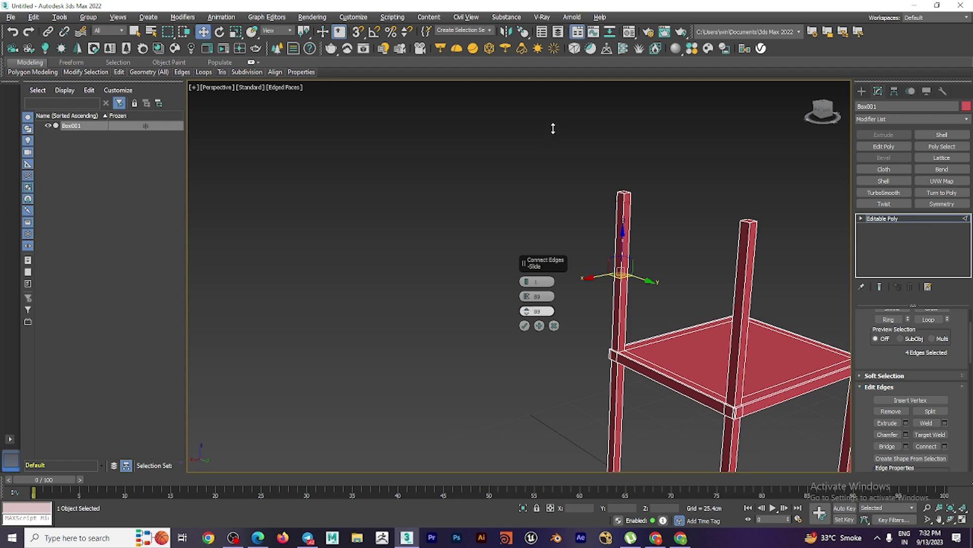
{"action": "left_click", "coordinate": [525, 326]}
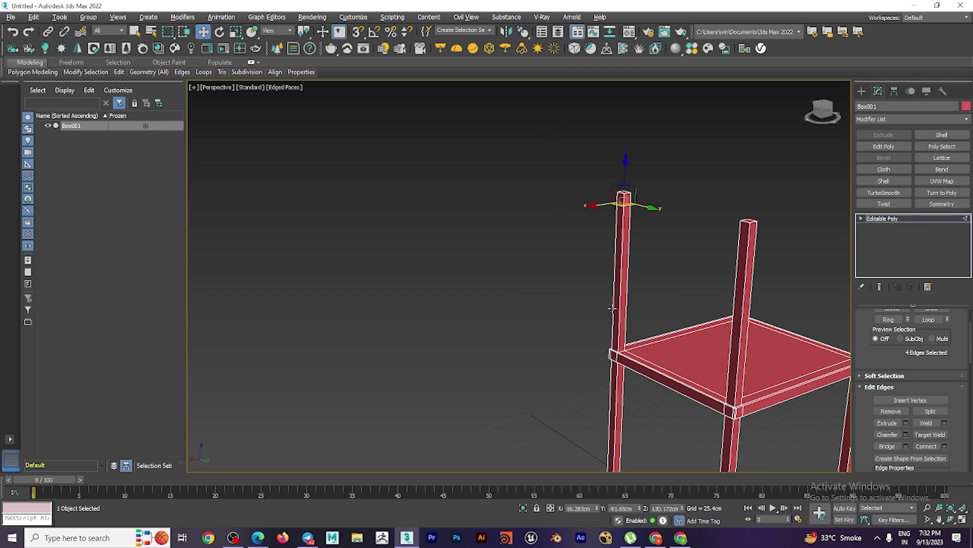
{"action": "middle_click_drag", "start_coordinate": [630, 289], "coordinate": [573, 266]}
{"action": "left_click", "coordinate": [572, 266]}
{"action": "scroll", "coordinate": [502, 203], "scroll_direction": "up", "scroll_amount": 3}
- Select the back post's upper inner side face in Polygon mode
{"action": "scroll", "coordinate": [502, 203], "scroll_direction": "up", "scroll_amount": 3}
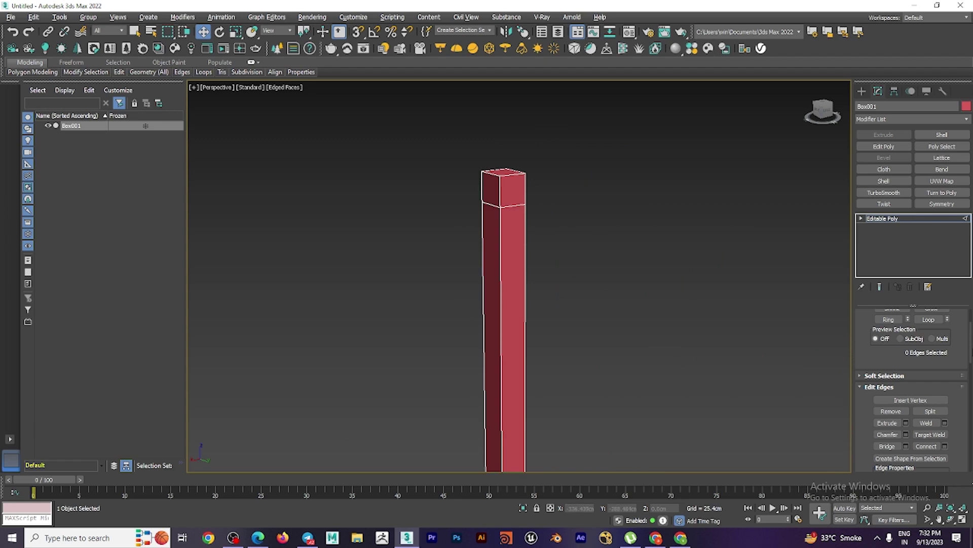
{"action": "scroll", "coordinate": [921, 386], "scroll_direction": "up", "scroll_amount": 2}
{"action": "left_click", "coordinate": [923, 326]}
{"action": "left_click", "coordinate": [514, 200]}
{"action": "key", "text": "r"}
{"action": "left_click", "coordinate": [652, 271]}
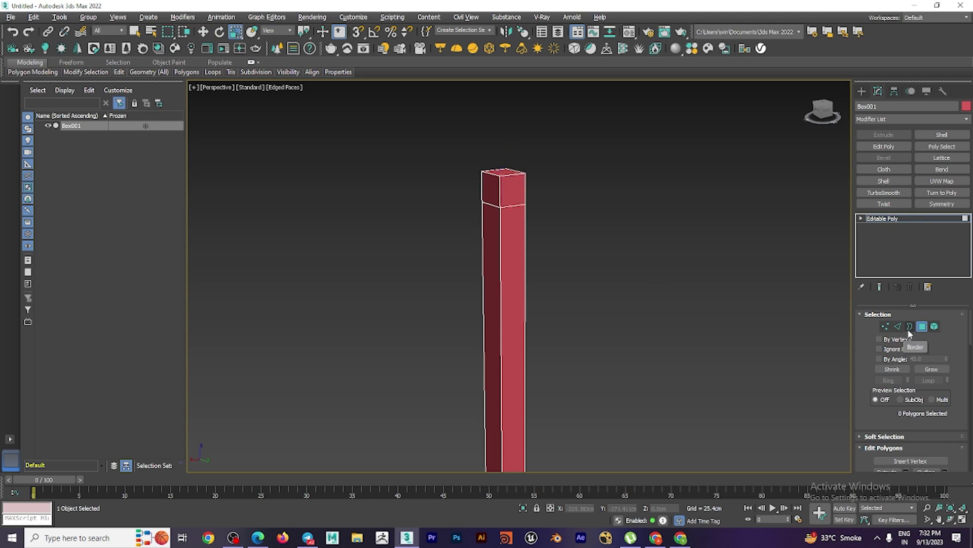
{"action": "left_click", "coordinate": [515, 194]}
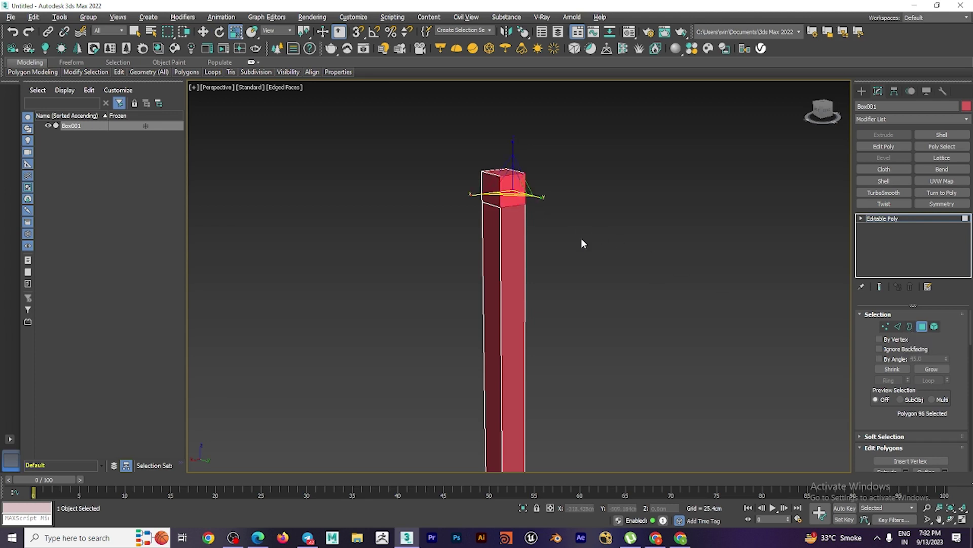
- Extrude the face about 57 cm into a top rail reaching the other post
{"action": "scroll", "coordinate": [933, 385], "scroll_direction": "down", "scroll_amount": 3}
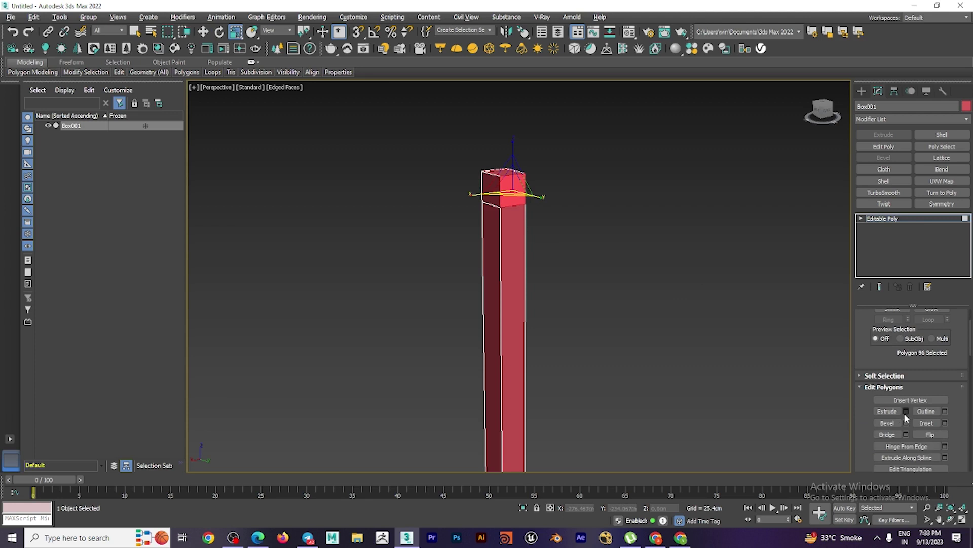
{"action": "left_click", "coordinate": [906, 411]}
{"action": "scroll", "coordinate": [640, 320], "scroll_direction": "down", "scroll_amount": 3}
{"action": "scroll", "coordinate": [654, 345], "scroll_direction": "down", "scroll_amount": 2}
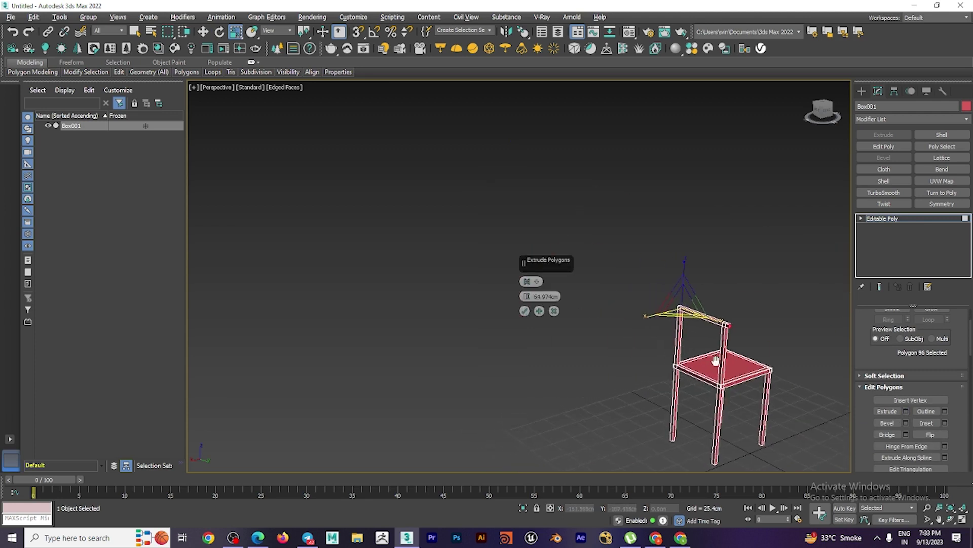
{"action": "middle_click_drag", "start_coordinate": [658, 358], "coordinate": [606, 313], "text": "alt"}
{"action": "scroll", "coordinate": [606, 312], "scroll_direction": "up", "scroll_amount": 5}
{"action": "scroll", "coordinate": [606, 313], "scroll_direction": "up", "scroll_amount": 3}
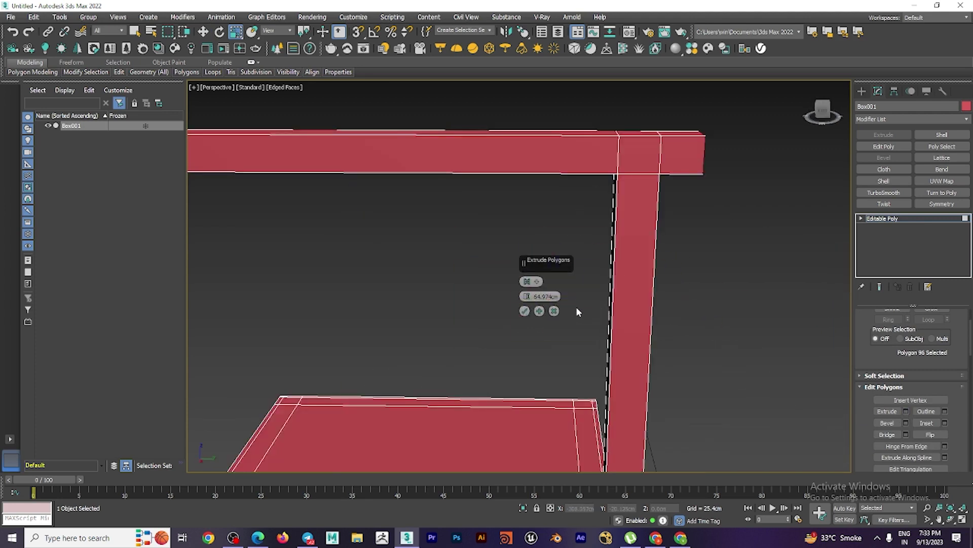
{"action": "scroll", "coordinate": [576, 310], "scroll_direction": "down", "scroll_amount": 3}
{"action": "left_click_drag", "start_coordinate": [527, 299], "coordinate": [526, 301]}
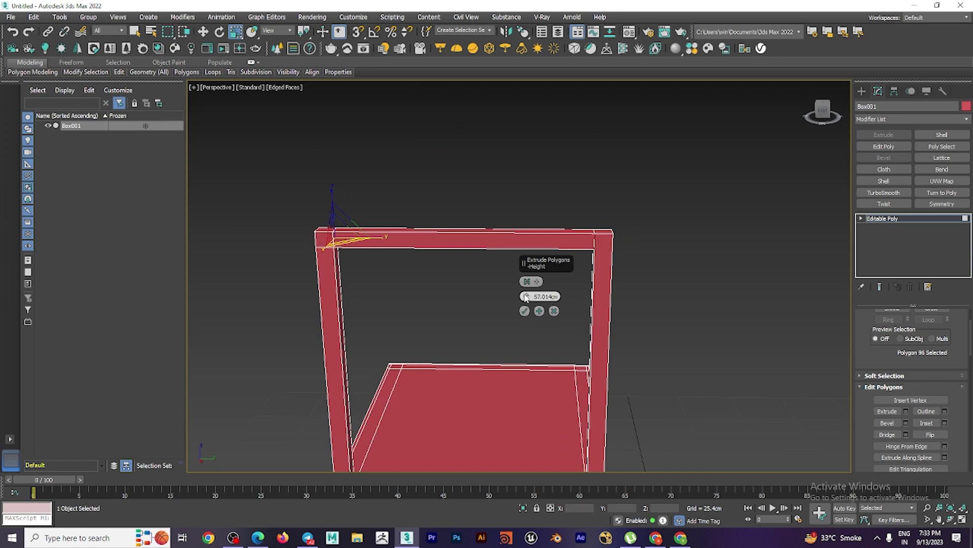
{"action": "left_click", "coordinate": [524, 310]}
- Clear the polygon selection and orbit to look down onto the seat
{"action": "left_click", "coordinate": [650, 336]}
{"action": "scroll", "coordinate": [693, 353], "scroll_direction": "down", "scroll_amount": 3}
{"action": "scroll", "coordinate": [670, 352], "scroll_direction": "down", "scroll_amount": 3}
{"action": "scroll", "coordinate": [497, 307], "scroll_direction": "up", "scroll_amount": 4}
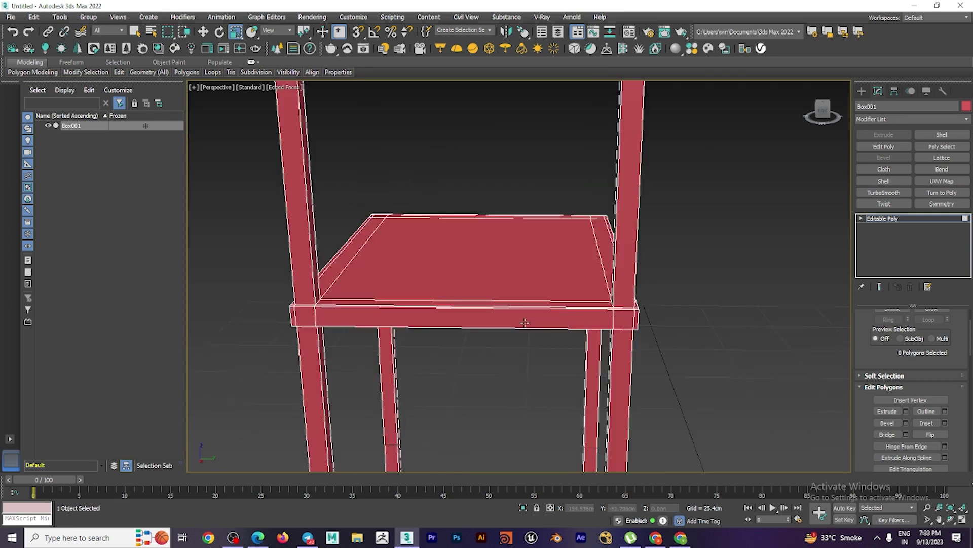
{"action": "scroll", "coordinate": [497, 306], "scroll_direction": "up", "scroll_amount": 3}
{"action": "middle_click_drag", "start_coordinate": [497, 306], "coordinate": [493, 335], "text": "alt"}
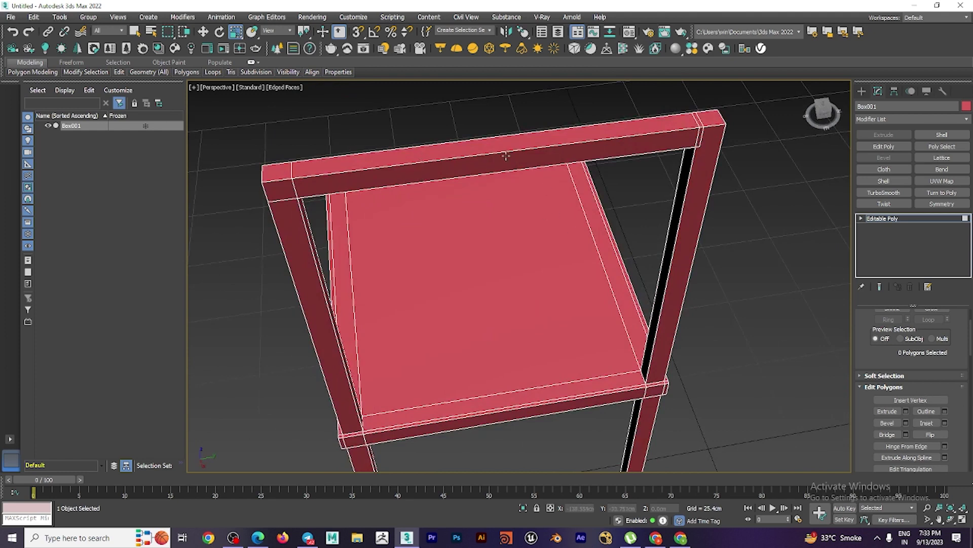
- Select the ring of four long edges along the top rail
{"action": "key", "text": "2"}
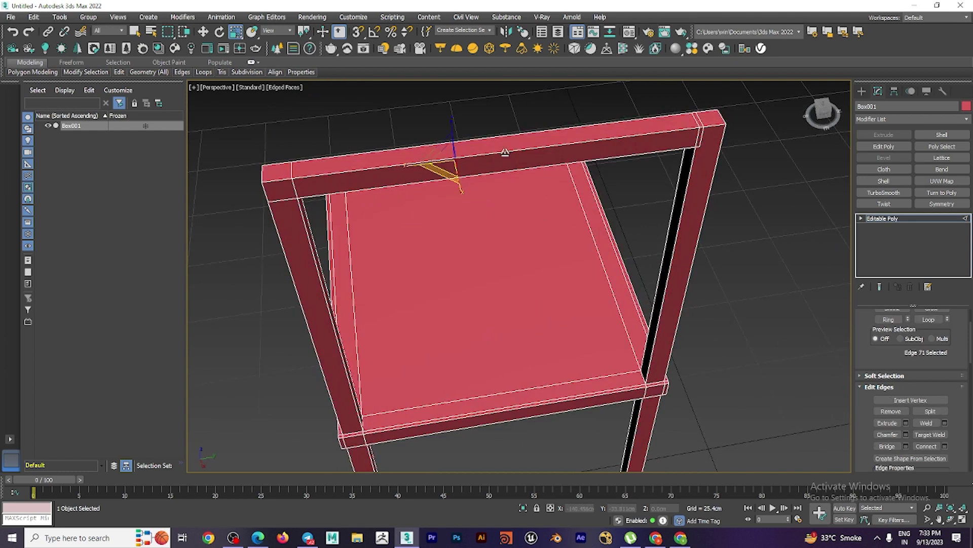
{"action": "left_click", "coordinate": [534, 132]}
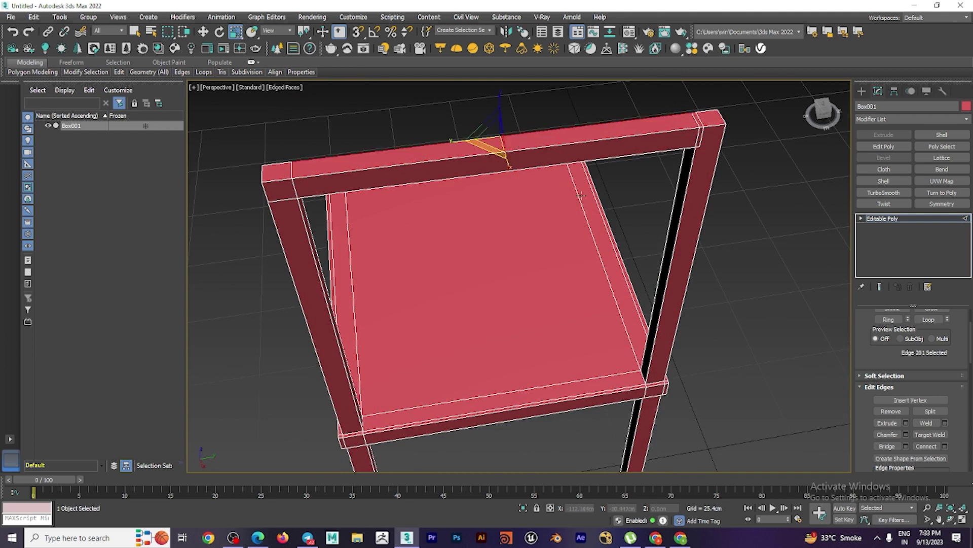
{"action": "middle_click_drag", "start_coordinate": [583, 195], "coordinate": [576, 187], "text": "alt"}
{"action": "key", "text": "alt+r"}
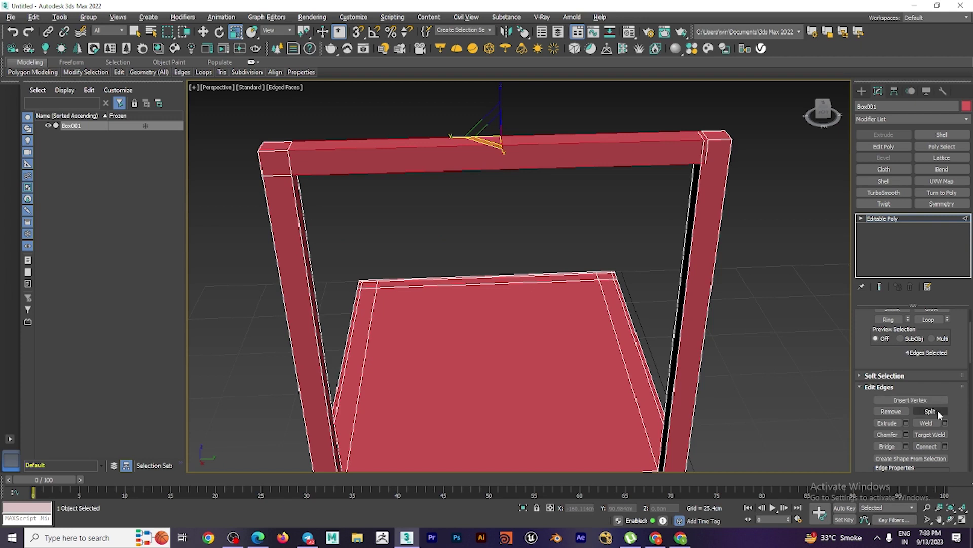
- Connect the rail edges with 20 segments to divide it along its length
{"action": "left_click", "coordinate": [944, 446]}
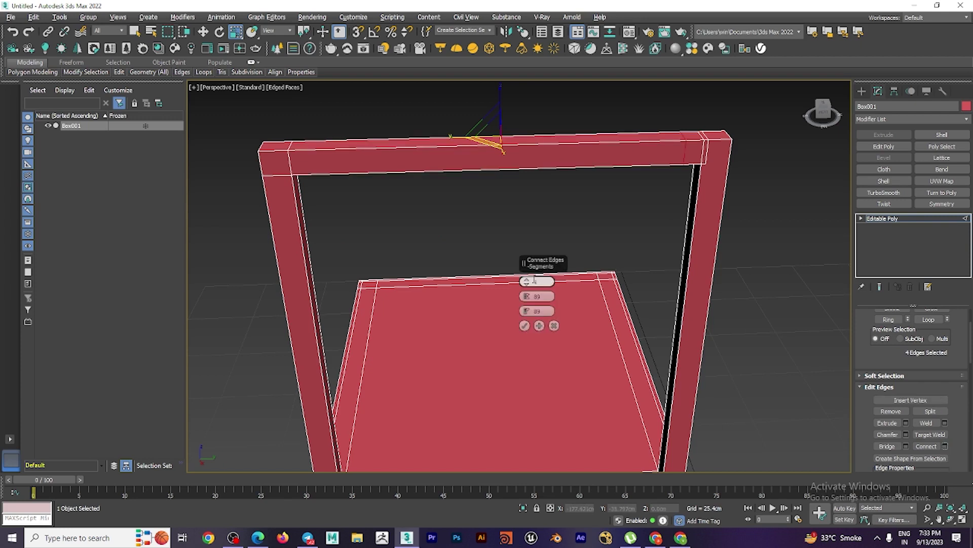
{"action": "left_click_drag", "start_coordinate": [528, 283], "coordinate": [532, 243]}
{"action": "middle_click_drag", "start_coordinate": [440, 261], "coordinate": [455, 253]}
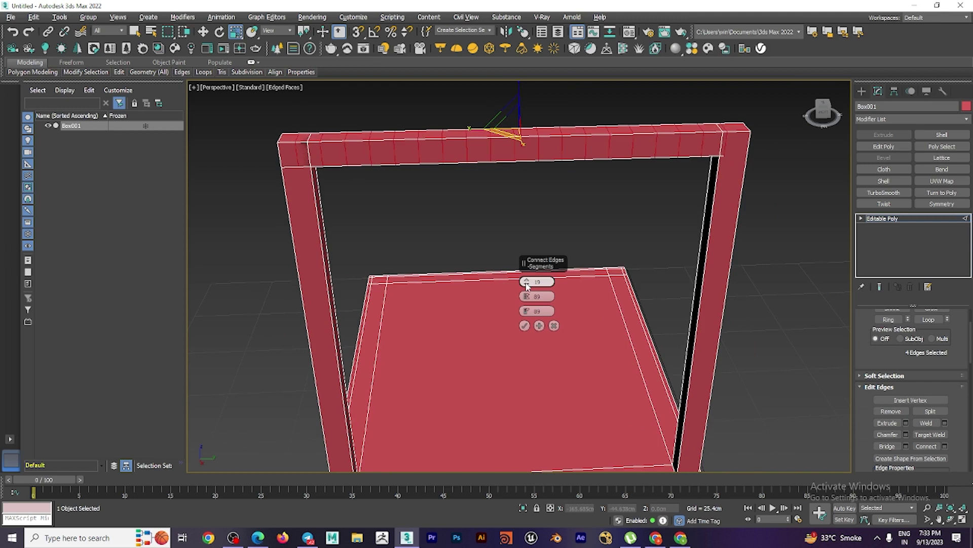
{"action": "left_click_drag", "start_coordinate": [528, 282], "coordinate": [527, 281]}
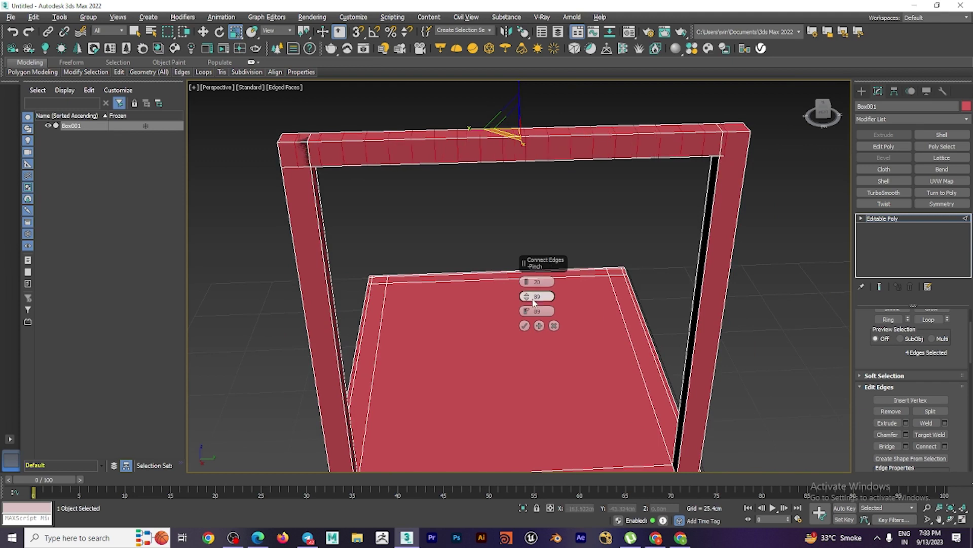
{"action": "left_click", "coordinate": [524, 326]}
{"action": "middle_click_drag", "start_coordinate": [544, 242], "coordinate": [493, 157], "text": "alt"}
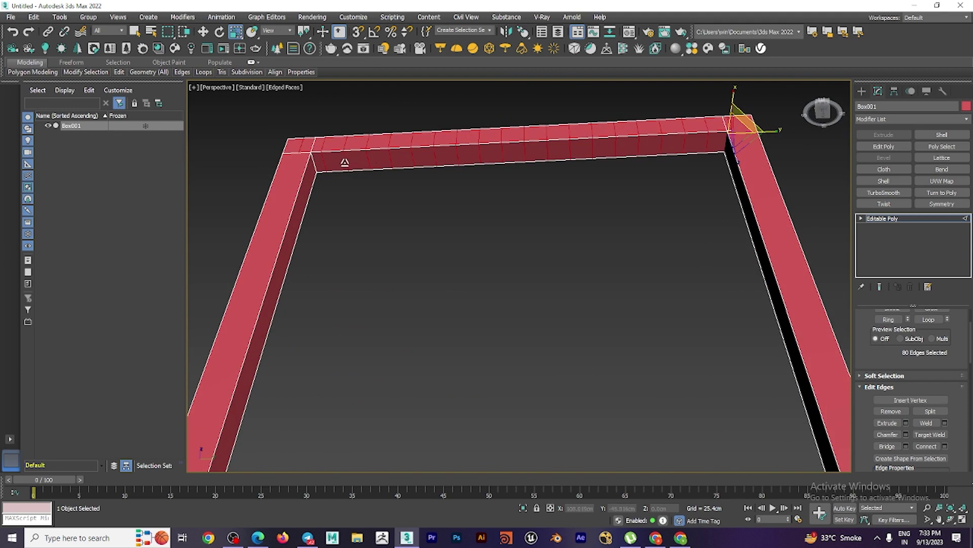
- Select nine alternating polygons along the underside of the top rail
{"action": "key", "text": "4"}
{"action": "left_click", "coordinate": [341, 161]}
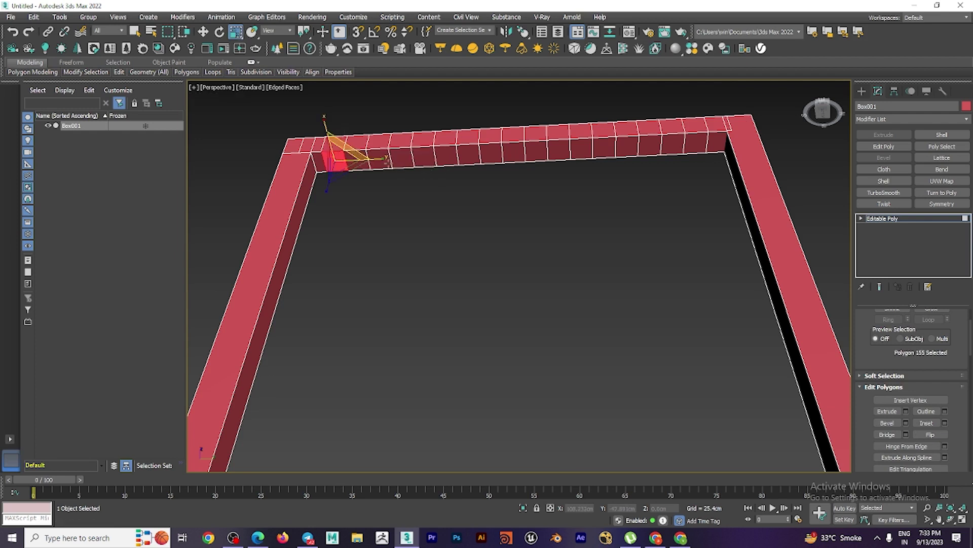
{"action": "left_click", "coordinate": [383, 161], "text": "ctrl"}
{"action": "left_click", "coordinate": [425, 158], "text": "ctrl"}
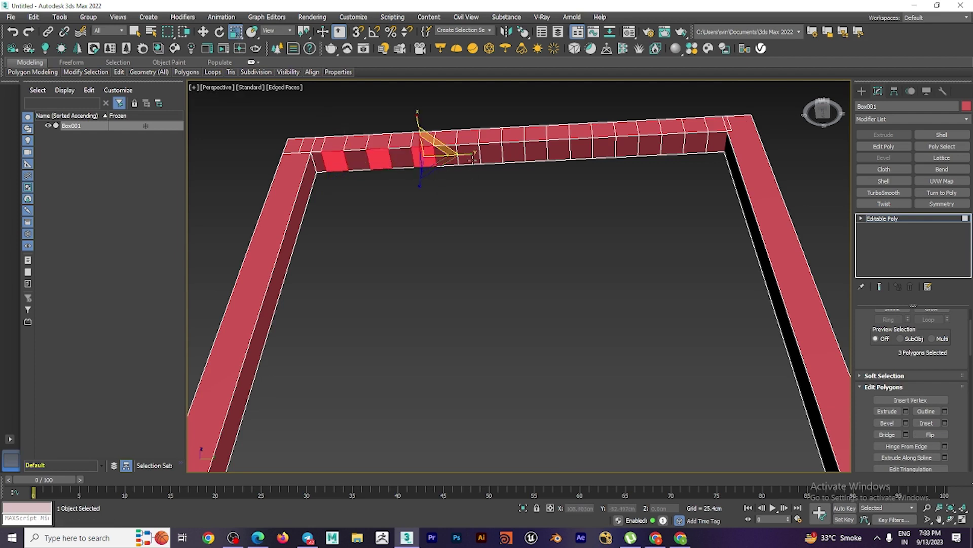
{"action": "left_click", "coordinate": [469, 157], "text": "ctrl"}
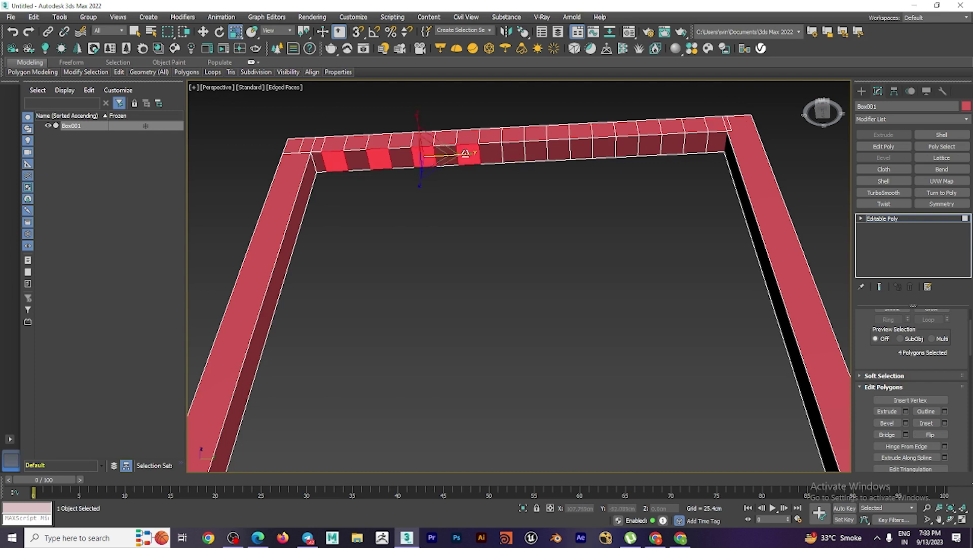
{"action": "key", "text": "q"}
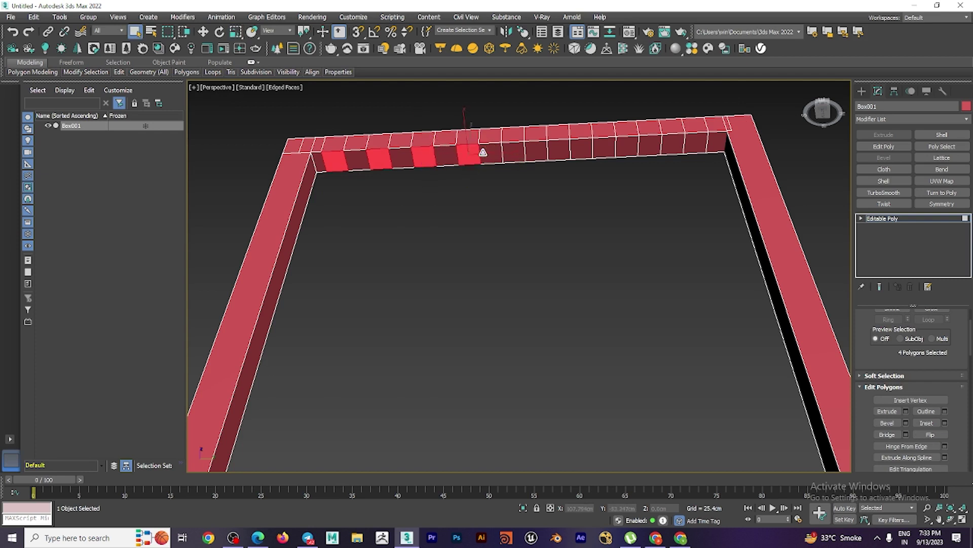
{"action": "left_click", "coordinate": [514, 156], "text": "ctrl"}
{"action": "left_click", "coordinate": [557, 158], "text": "ctrl"}
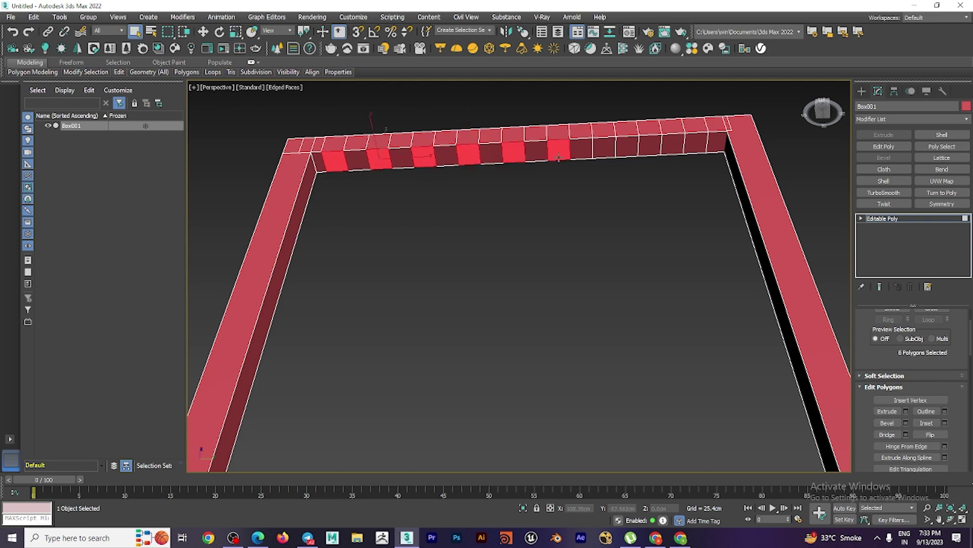
{"action": "left_click", "coordinate": [598, 153], "text": "ctrl"}
{"action": "left_click", "coordinate": [652, 148], "text": "ctrl"}
{"action": "left_click", "coordinate": [700, 148], "text": "ctrl"}
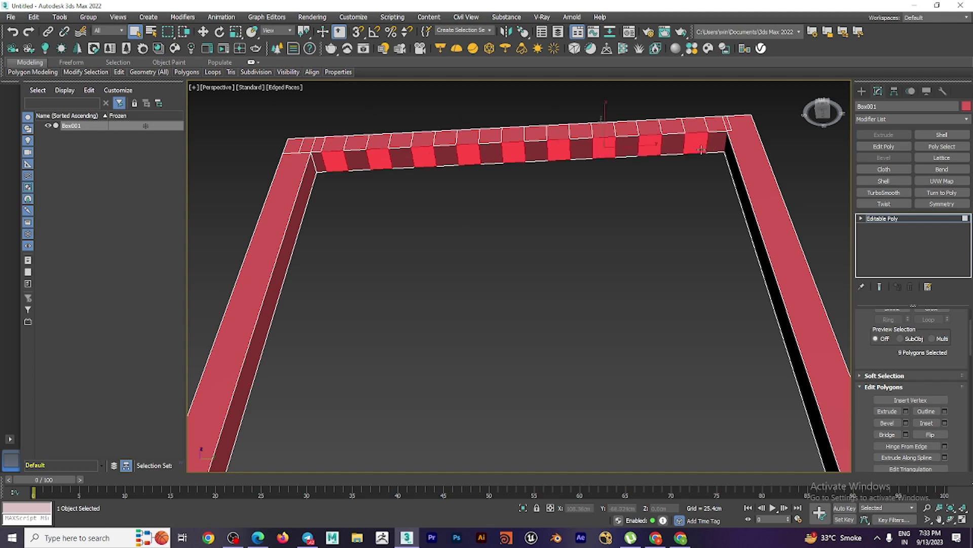
- Extrude the nine rail faces 53.054cm down to the seat as backrest slats
{"action": "middle_click_drag", "start_coordinate": [567, 154], "coordinate": [567, 264], "text": "alt"}
{"action": "scroll", "coordinate": [583, 228], "scroll_direction": "down", "scroll_amount": 1}
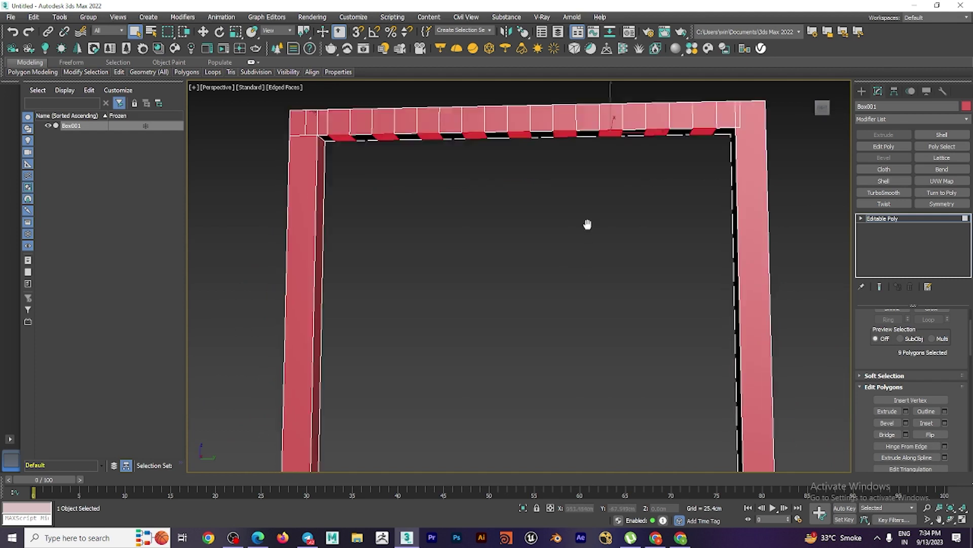
{"action": "scroll", "coordinate": [580, 199], "scroll_direction": "down", "scroll_amount": 4}
{"action": "scroll", "coordinate": [598, 208], "scroll_direction": "down", "scroll_amount": 2}
{"action": "middle_click_drag", "start_coordinate": [616, 239], "coordinate": [656, 265], "text": "alt"}
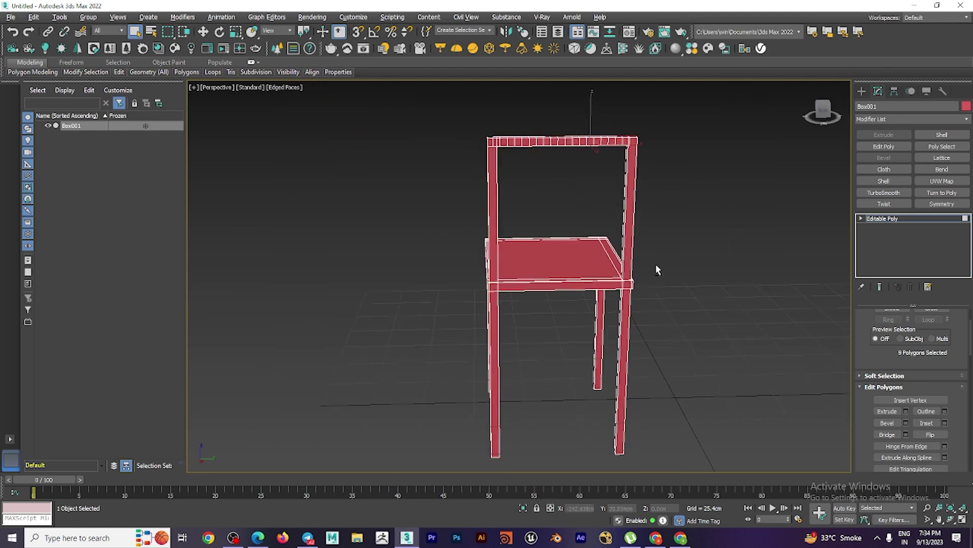
{"action": "left_click", "coordinate": [906, 411]}
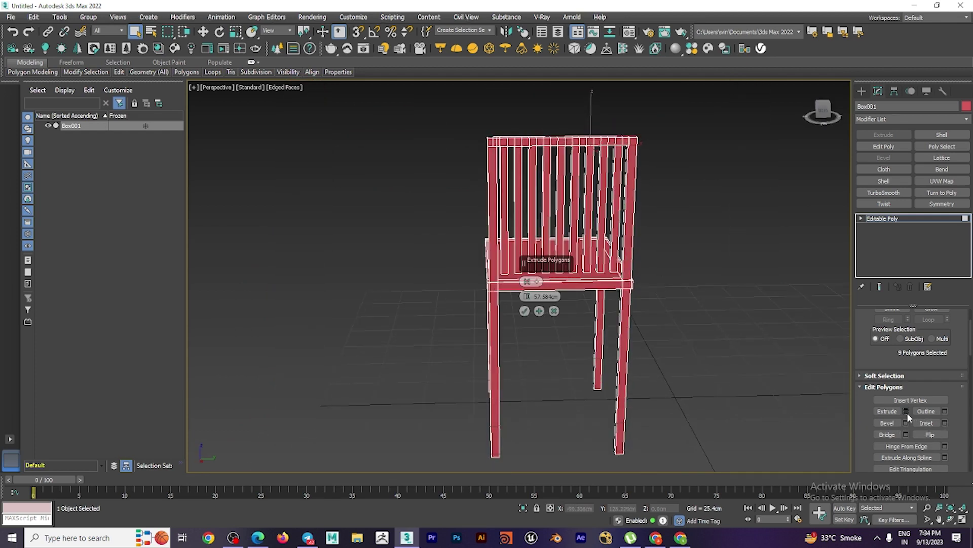
{"action": "left_click_drag", "start_coordinate": [525, 298], "coordinate": [527, 284]}
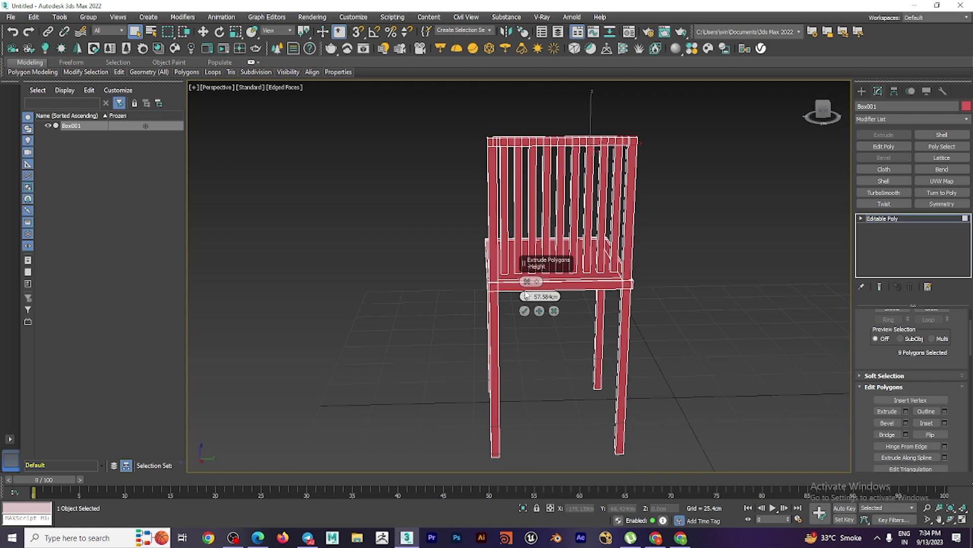
{"action": "mouse_move", "coordinate": [697, 364]}
{"action": "middle_mouse_down", "text": "alt"}
{"action": "mouse_move", "coordinate": [799, 368]}
{"action": "mouse_move", "coordinate": [830, 360]}
{"action": "mouse_move", "coordinate": [822, 349]}
{"action": "middle_mouse_up", "text": "alt"}
{"action": "left_click", "coordinate": [525, 311]}
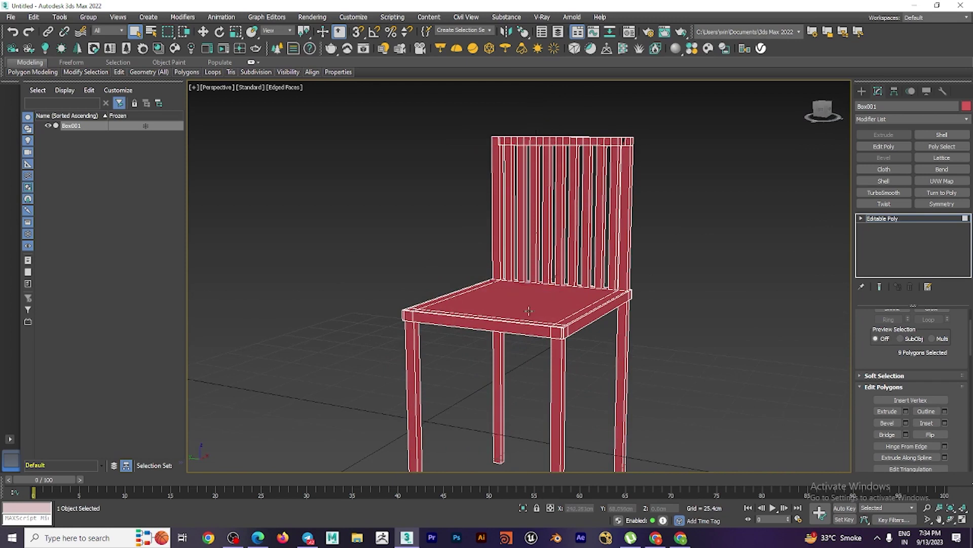
{"action": "scroll", "coordinate": [586, 342], "scroll_direction": "up", "scroll_amount": 5}
{"action": "scroll", "coordinate": [565, 338], "scroll_direction": "down", "scroll_amount": 2}
{"action": "mouse_move", "coordinate": [566, 344]}
{"action": "middle_mouse_down", "text": "alt"}
{"action": "mouse_move", "coordinate": [532, 359]}
{"action": "mouse_move", "coordinate": [500, 337]}
{"action": "mouse_move", "coordinate": [456, 372]}
{"action": "middle_mouse_up", "text": "alt"}
- Select both front corner polygons of the seat
{"action": "left_click", "coordinate": [453, 375]}
{"action": "middle_click_drag", "start_coordinate": [380, 335], "coordinate": [389, 379], "text": "alt"}
{"action": "scroll", "coordinate": [378, 355], "scroll_direction": "down", "scroll_amount": 3}
{"action": "left_click", "coordinate": [388, 379], "text": "ctrl"}
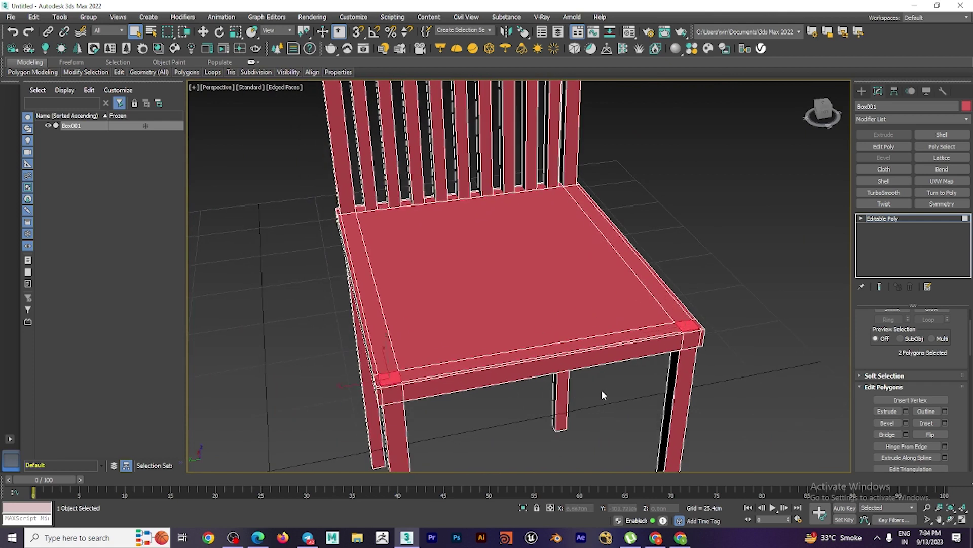
- Extrude the corner faces upward about 24.123cm into short posts
{"action": "left_click", "coordinate": [905, 409]}
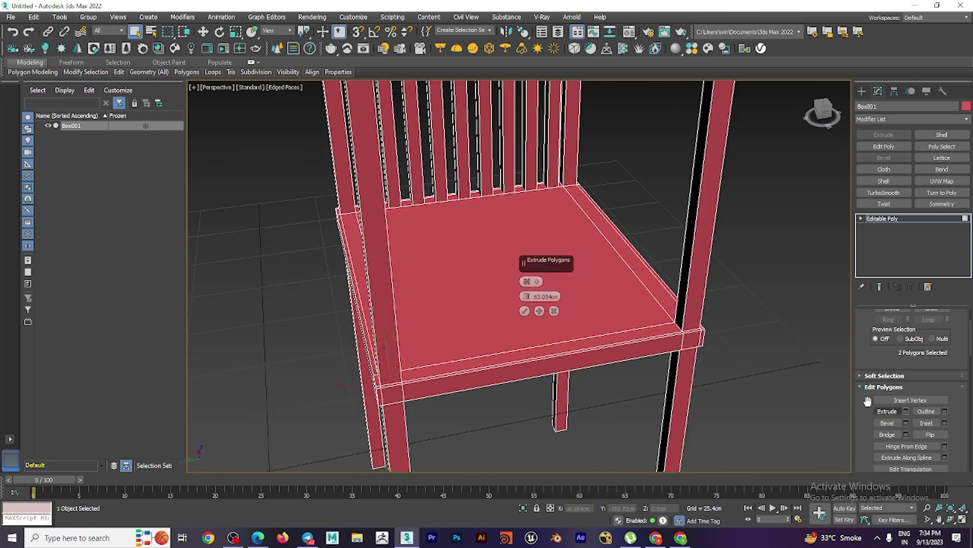
{"action": "middle_click_drag", "start_coordinate": [507, 304], "coordinate": [491, 298], "text": "alt"}
{"action": "scroll", "coordinate": [491, 297], "scroll_direction": "up", "scroll_amount": 2}
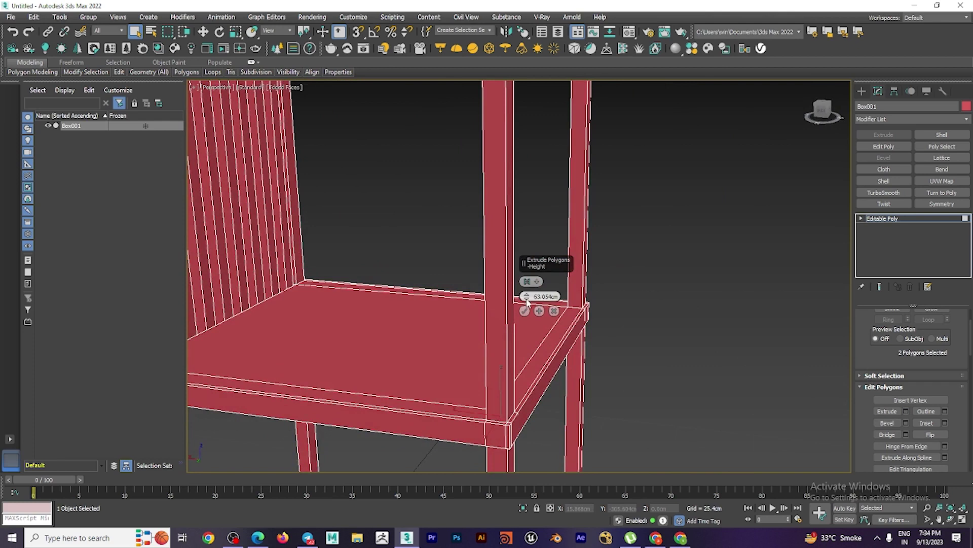
{"action": "left_click_drag", "start_coordinate": [526, 296], "coordinate": [526, 357]}
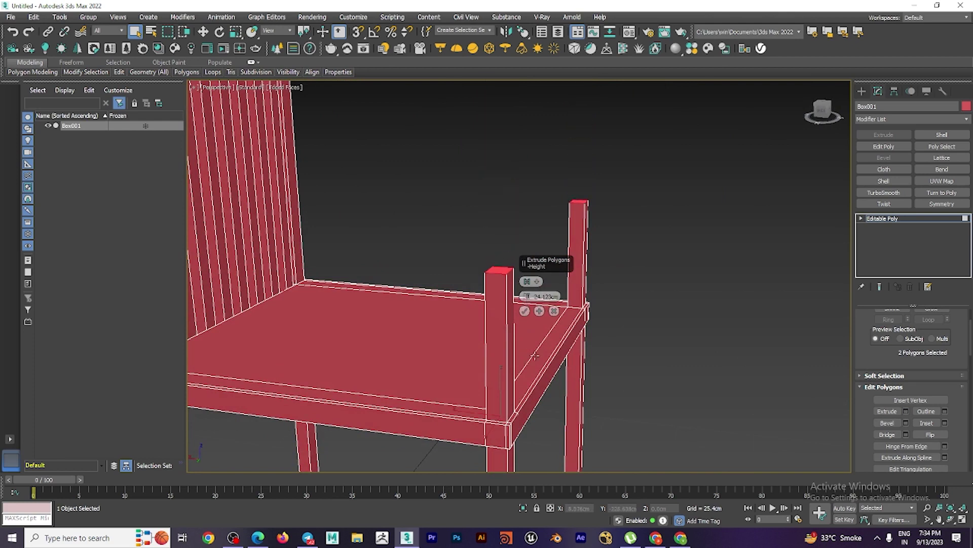
{"action": "left_click", "coordinate": [525, 310]}
{"action": "left_click", "coordinate": [634, 321]}
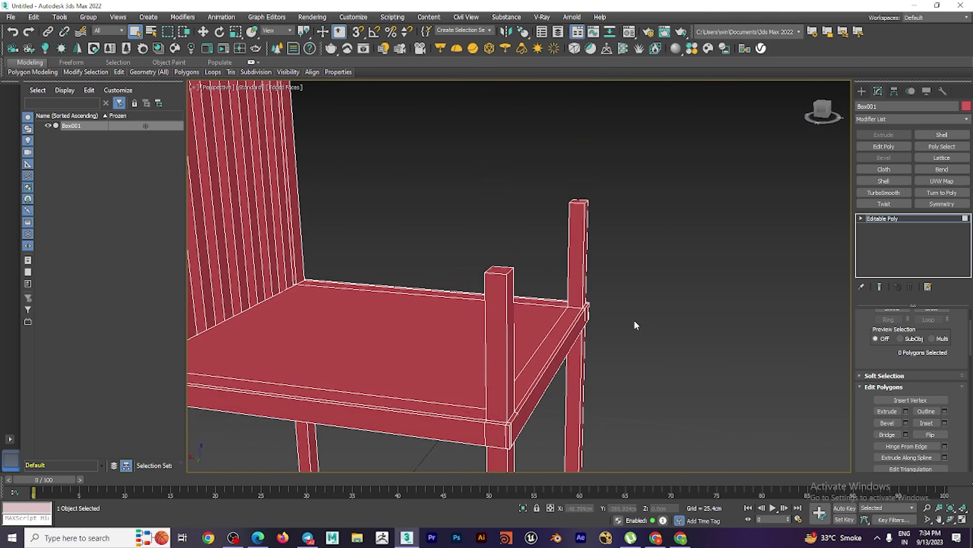
{"action": "scroll", "coordinate": [505, 287], "scroll_direction": "up", "scroll_amount": 1}
- Add a single 1-segment edge loop around the first front post
{"action": "key", "text": "2"}
{"action": "scroll", "coordinate": [887, 339], "scroll_direction": "up", "scroll_amount": 2}
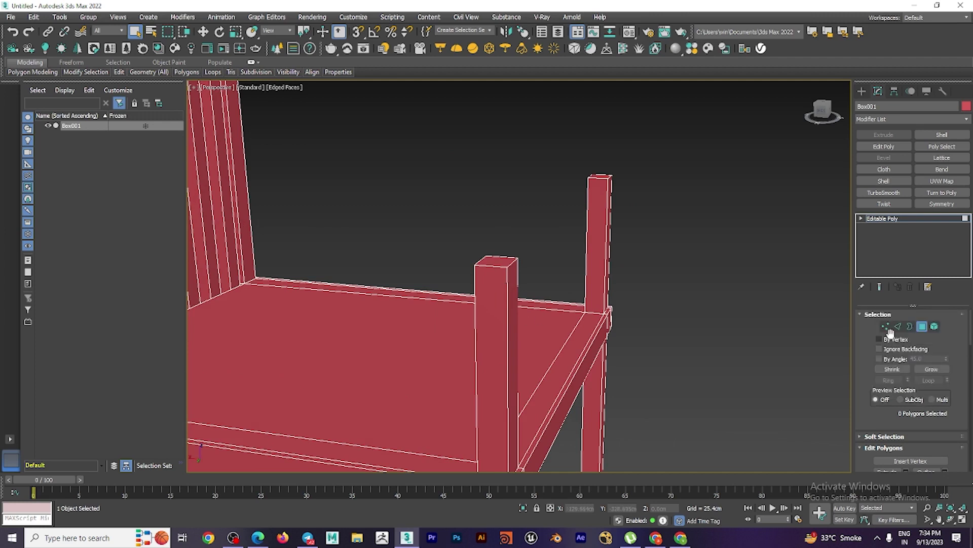
{"action": "left_click", "coordinate": [508, 306]}
{"action": "key", "text": "z"}
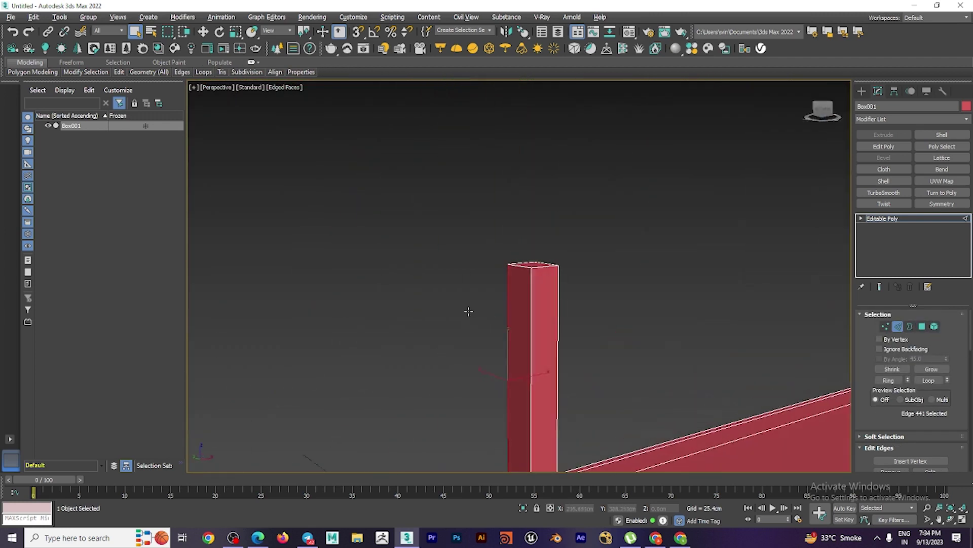
{"action": "mouse_move", "coordinate": [543, 320]}
{"action": "middle_mouse_down", "text": "alt"}
{"action": "mouse_move", "coordinate": [612, 326]}
{"action": "mouse_move", "coordinate": [595, 323]}
{"action": "mouse_move", "coordinate": [629, 272]}
{"action": "middle_mouse_up", "text": "alt"}
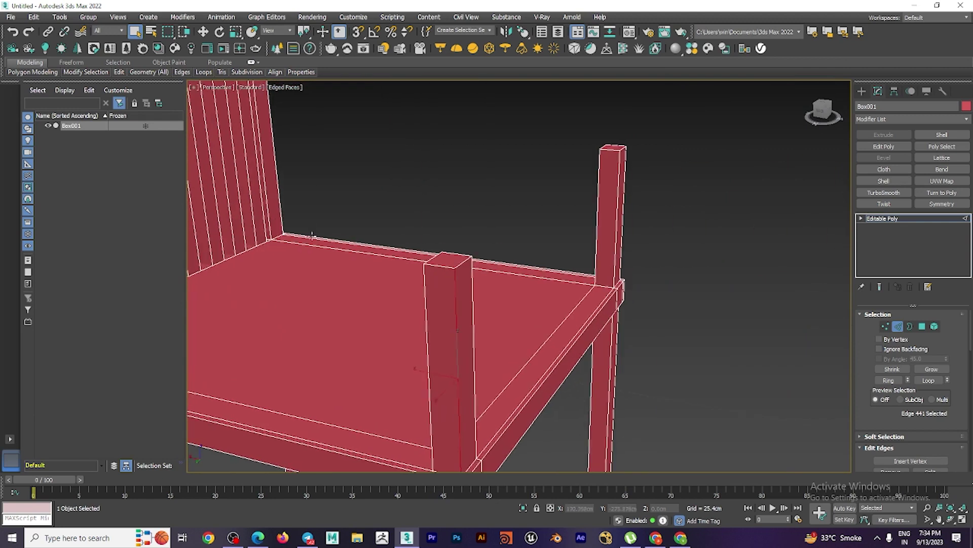
{"action": "left_click", "coordinate": [453, 297]}
{"action": "scroll", "coordinate": [931, 360], "scroll_direction": "down", "scroll_amount": 3}
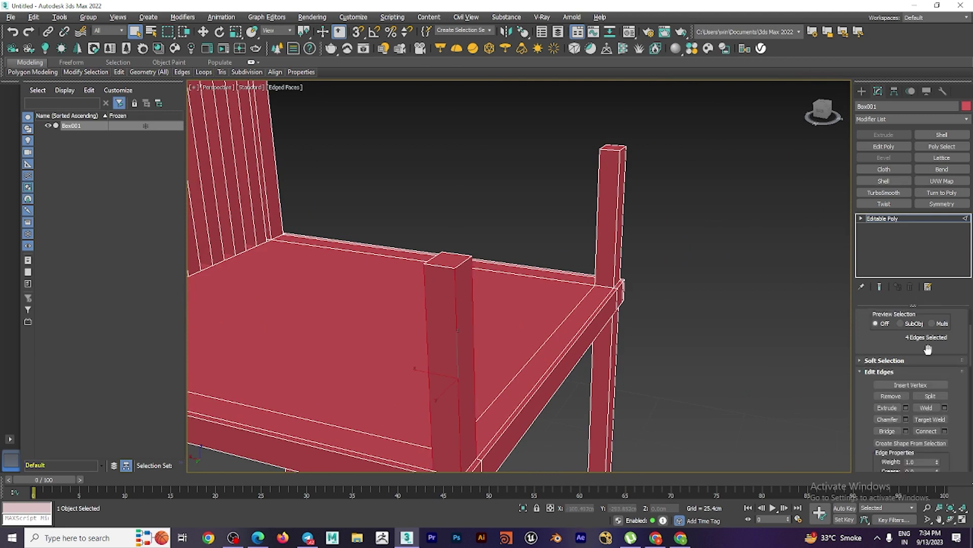
{"action": "left_click", "coordinate": [945, 431]}
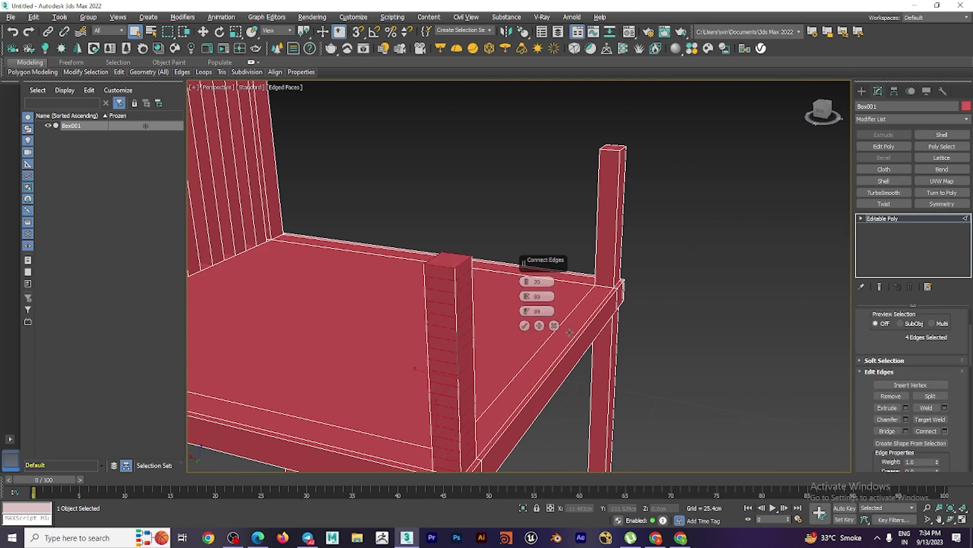
{"action": "left_click_drag", "start_coordinate": [527, 294], "coordinate": [528, 286]}
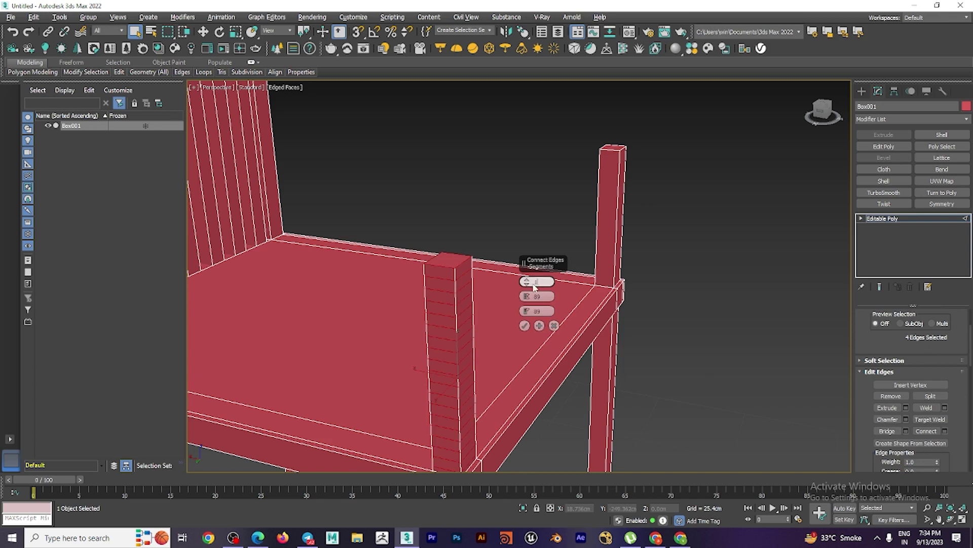
{"action": "left_click", "coordinate": [548, 312]}
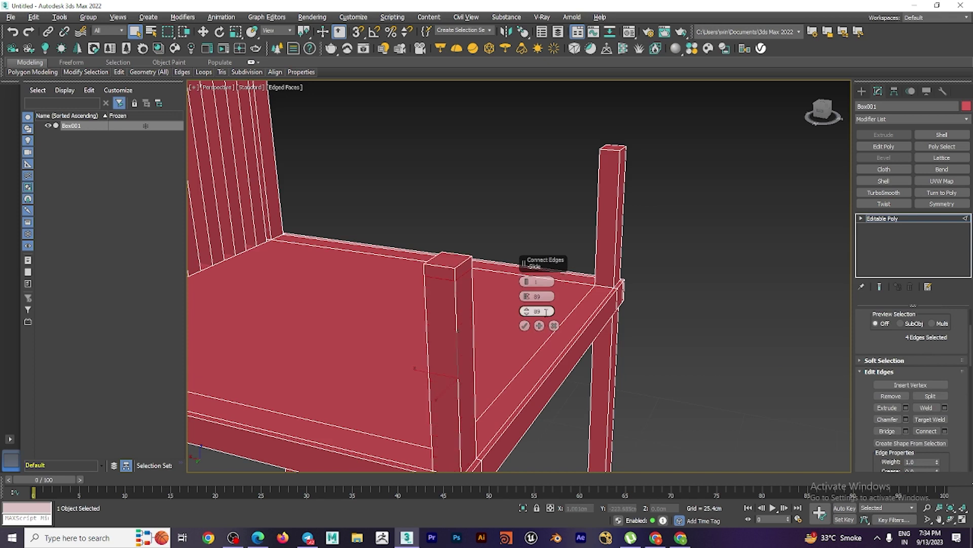
{"action": "left_click", "coordinate": [525, 326]}
- Ring-select the right front post's edges and connect them with one loop
{"action": "left_click", "coordinate": [617, 221]}
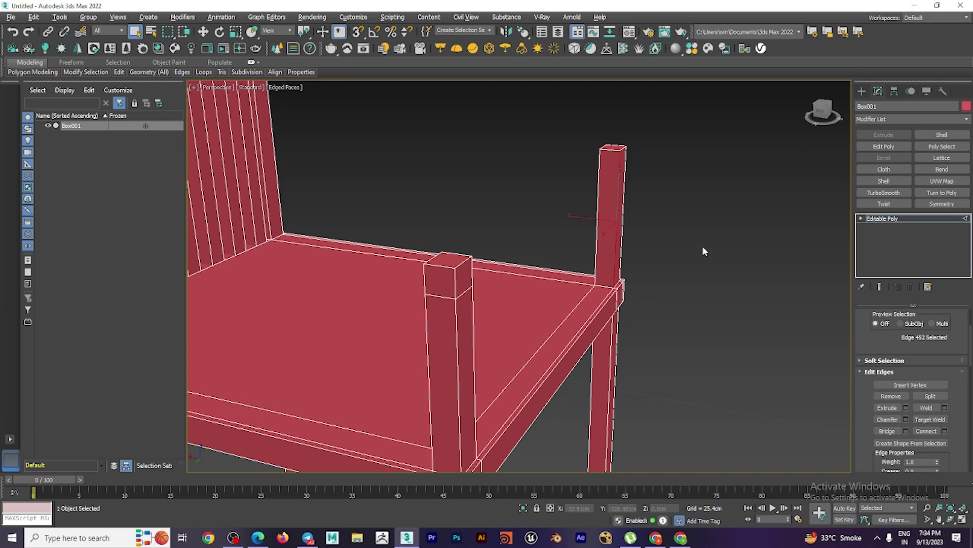
{"action": "key", "text": "alt+r"}
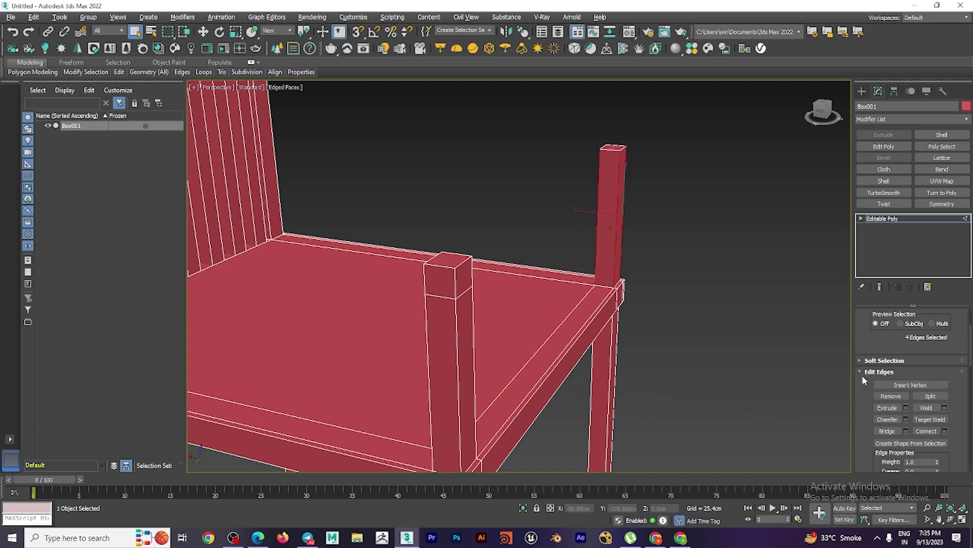
{"action": "left_click", "coordinate": [944, 430]}
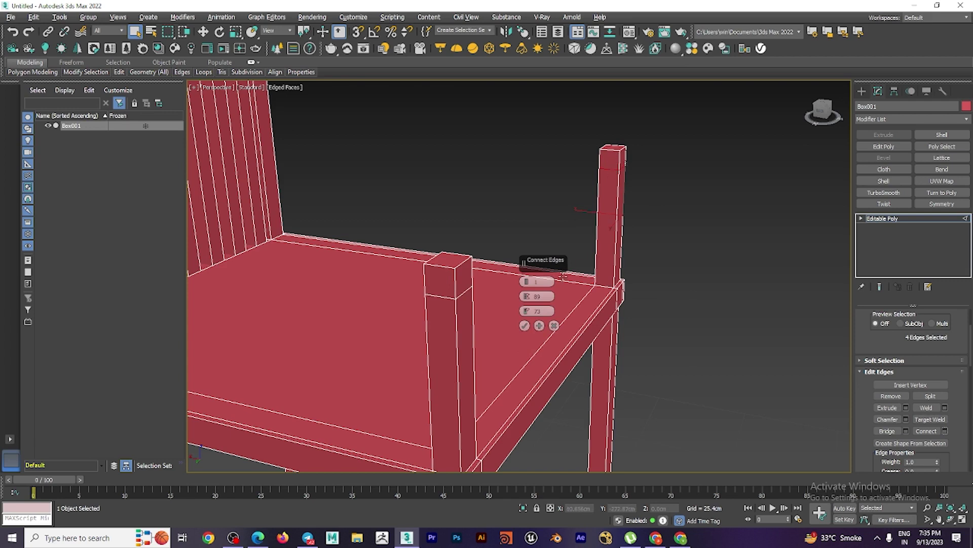
{"action": "left_click", "coordinate": [524, 326]}
{"action": "left_click", "coordinate": [721, 436]}
{"action": "scroll", "coordinate": [704, 412], "scroll_direction": "down", "scroll_amount": 5}
{"action": "mouse_move", "coordinate": [683, 421]}
{"action": "middle_mouse_down", "text": "alt"}
{"action": "mouse_move", "coordinate": [682, 405]}
{"action": "mouse_move", "coordinate": [705, 417]}
{"action": "mouse_move", "coordinate": [732, 402]}
{"action": "middle_mouse_up", "text": "alt"}
{"action": "scroll", "coordinate": [689, 357], "scroll_direction": "up", "scroll_amount": 5}
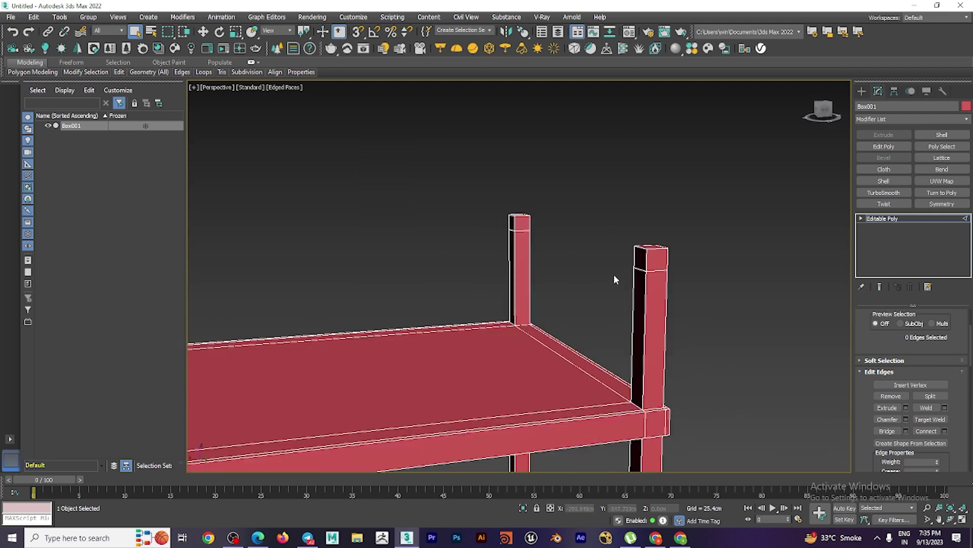
- Select the upper faces of both front posts in Polygon mode
{"action": "key", "text": "4"}
{"action": "left_click", "coordinate": [649, 256]}
{"action": "left_click", "coordinate": [510, 223], "text": "ctrl"}
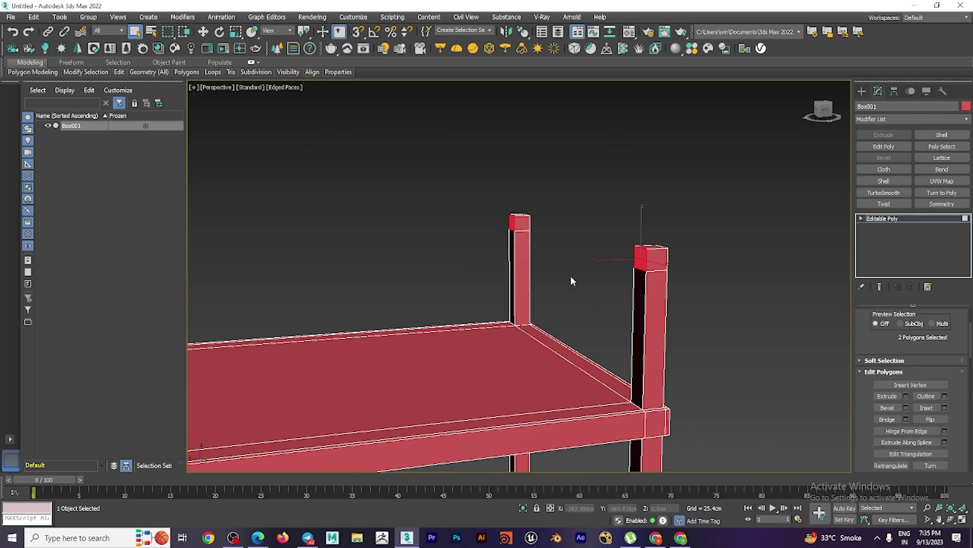
{"action": "scroll", "coordinate": [571, 275], "scroll_direction": "down", "scroll_amount": 5}
{"action": "middle_click_drag", "start_coordinate": [582, 283], "coordinate": [530, 295], "text": "alt"}
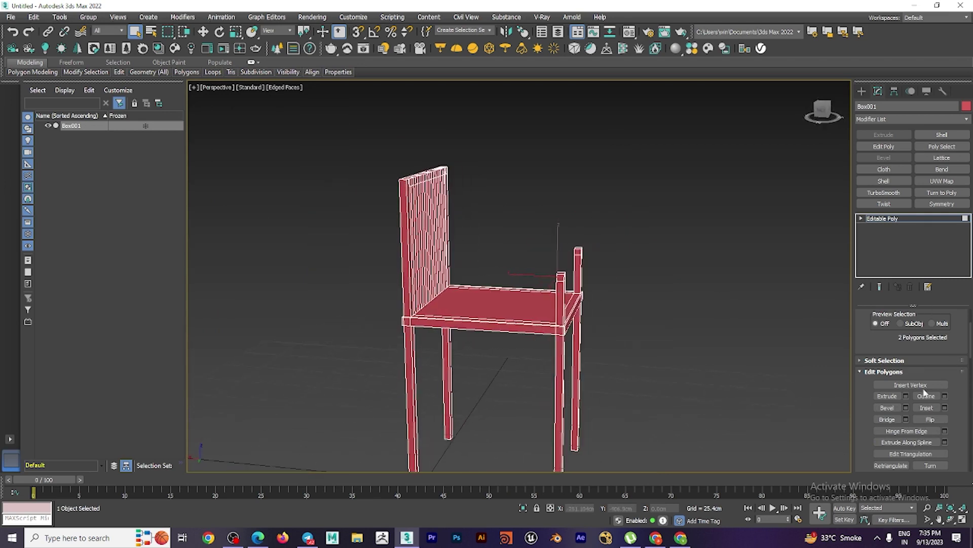
- Extrude the post faces about 70.132 cm back to the backrest as armrests
{"action": "left_click", "coordinate": [906, 396]}
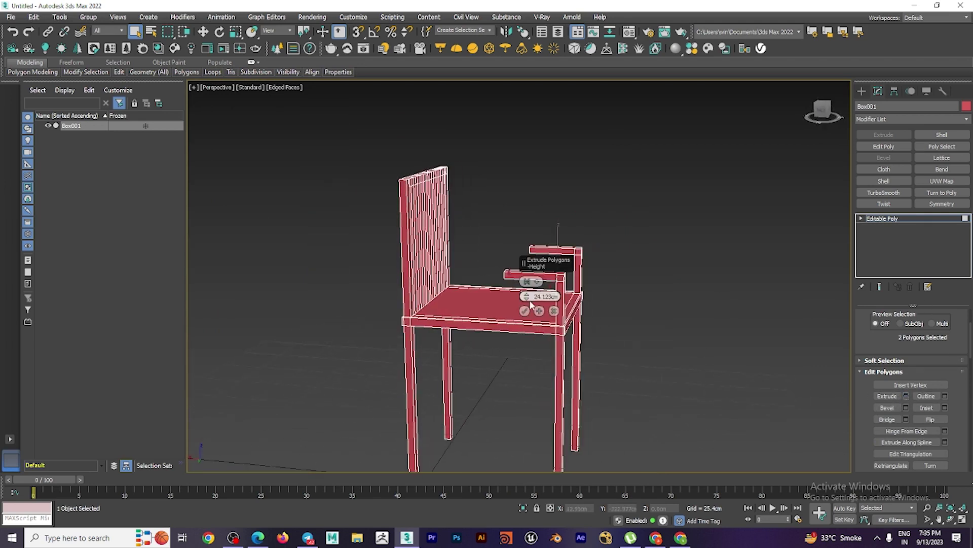
{"action": "left_click_drag", "start_coordinate": [528, 299], "coordinate": [531, 223]}
{"action": "mouse_move", "coordinate": [636, 363]}
{"action": "middle_mouse_down", "text": "alt"}
{"action": "mouse_move", "coordinate": [644, 363]}
{"action": "mouse_move", "coordinate": [476, 326]}
{"action": "middle_mouse_up", "text": "alt"}
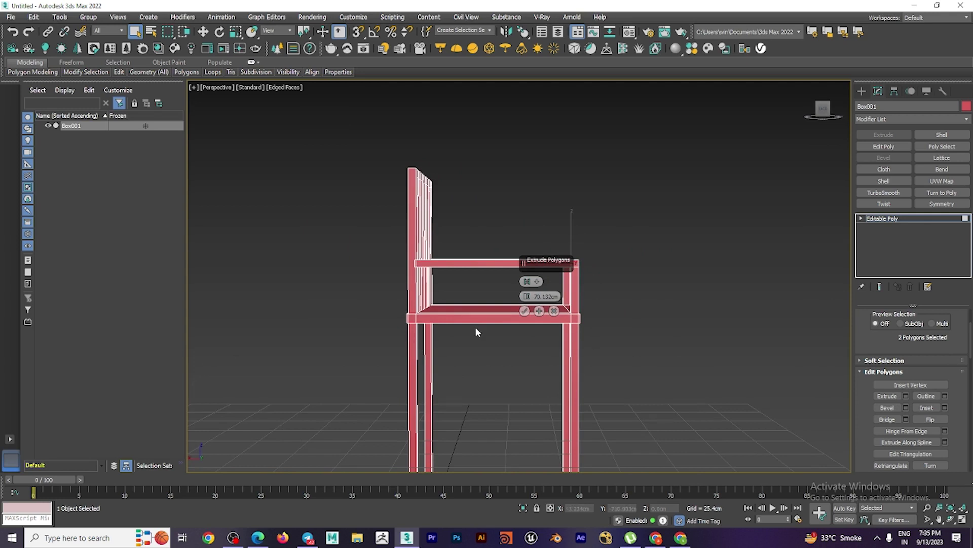
{"action": "left_click", "coordinate": [525, 311]}
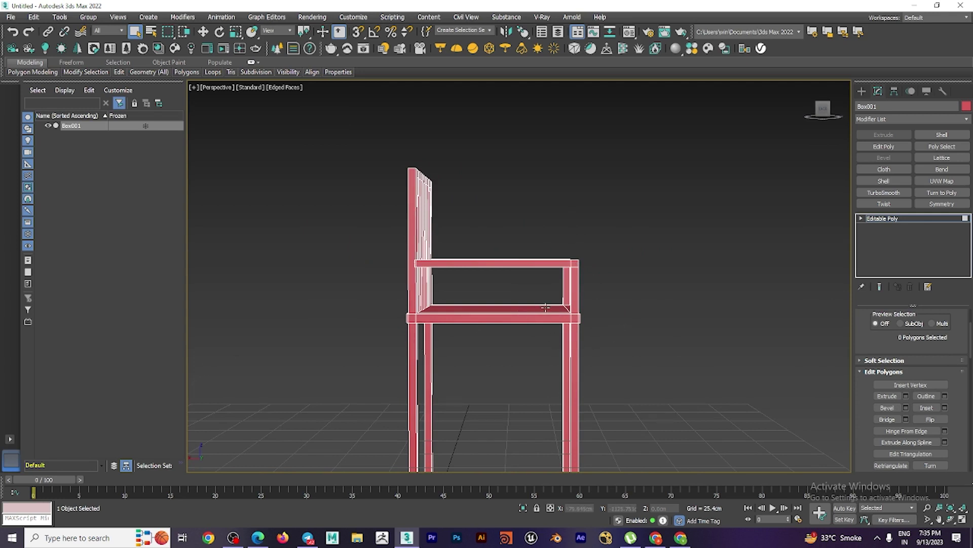
{"action": "scroll", "coordinate": [561, 318], "scroll_direction": "up", "scroll_amount": 4}
- Move the chair's front vertices back to make the seat shallower
{"action": "scroll", "coordinate": [560, 317], "scroll_direction": "down", "scroll_amount": 3}
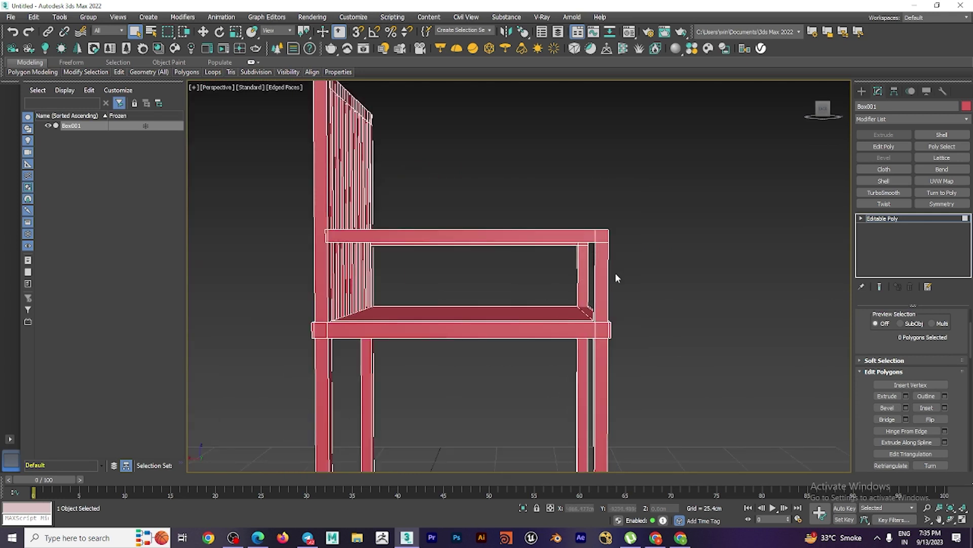
{"action": "scroll", "coordinate": [887, 344], "scroll_direction": "up", "scroll_amount": 2}
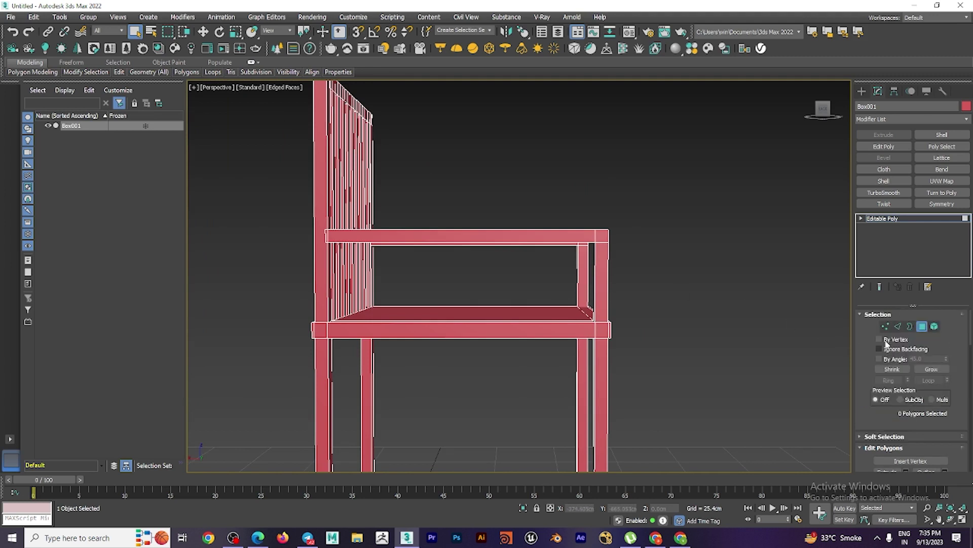
{"action": "left_click", "coordinate": [886, 326]}
{"action": "scroll", "coordinate": [759, 327], "scroll_direction": "down", "scroll_amount": 3}
{"action": "scroll", "coordinate": [717, 300], "scroll_direction": "down", "scroll_amount": 2}
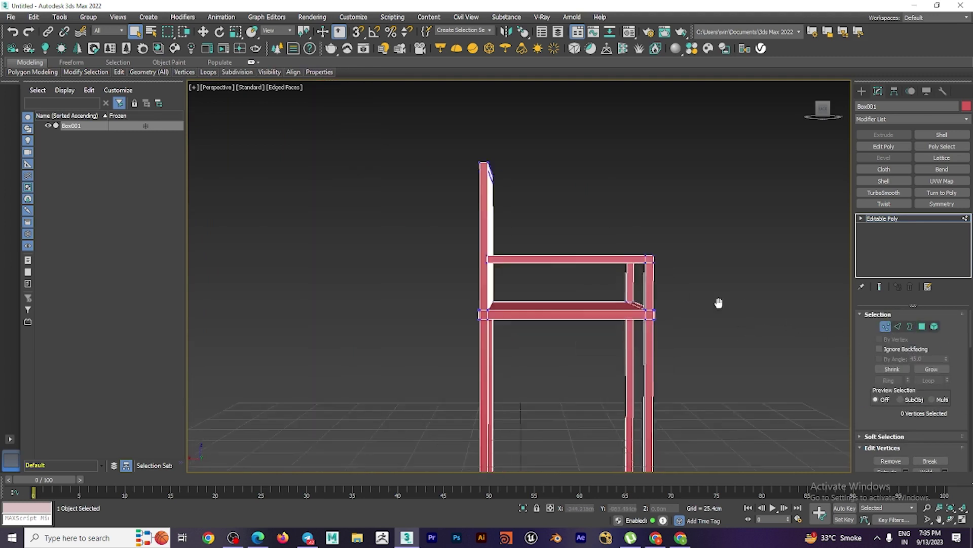
{"action": "left_click_drag", "start_coordinate": [667, 167], "coordinate": [541, 500]}
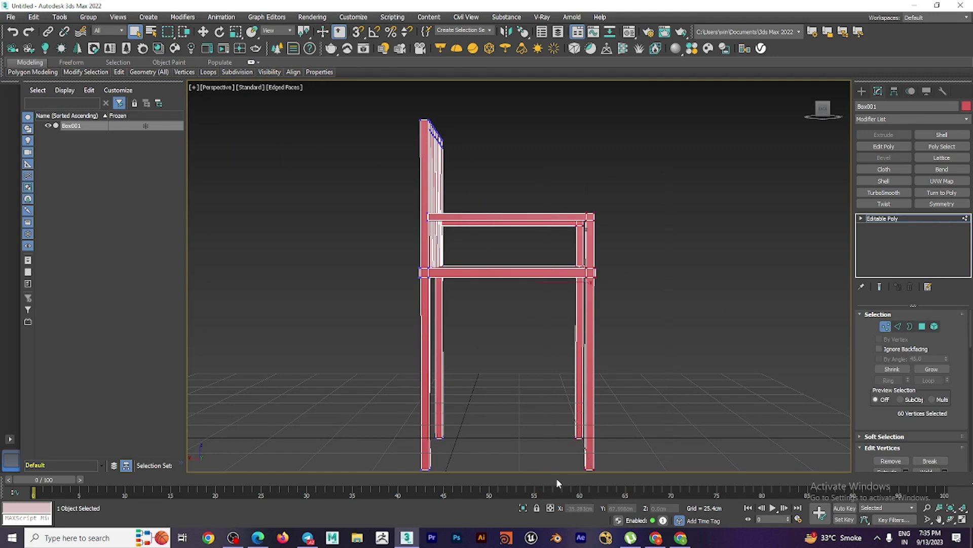
{"action": "key", "text": "w"}
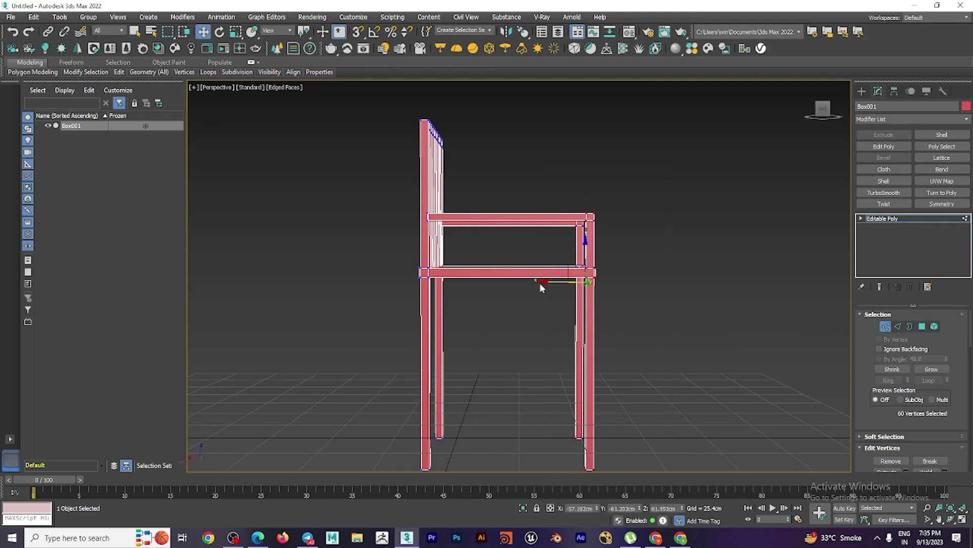
{"action": "left_click_drag", "start_coordinate": [539, 281], "coordinate": [490, 282]}
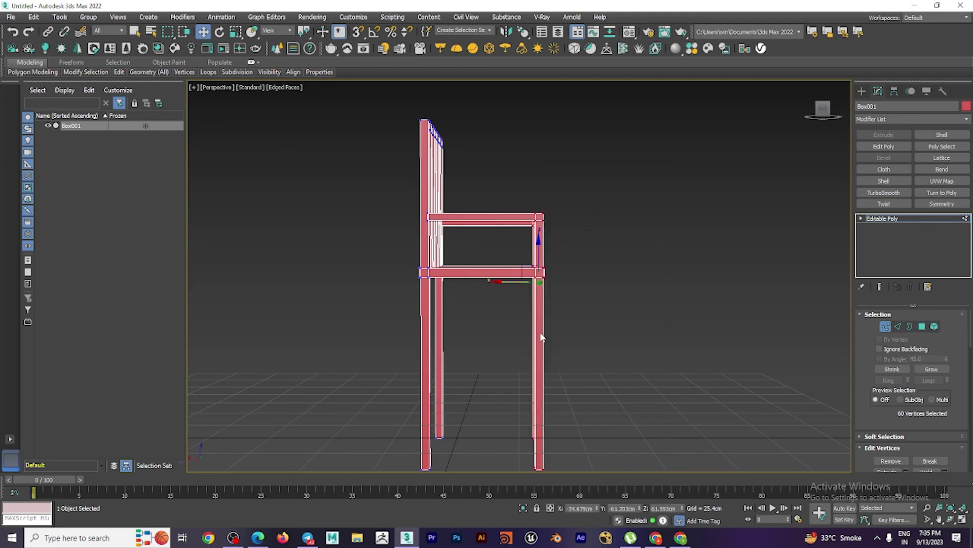
- Raise the leg-bottom vertices up to the ground line
{"action": "middle_click_drag", "start_coordinate": [586, 372], "coordinate": [610, 311], "text": "alt"}
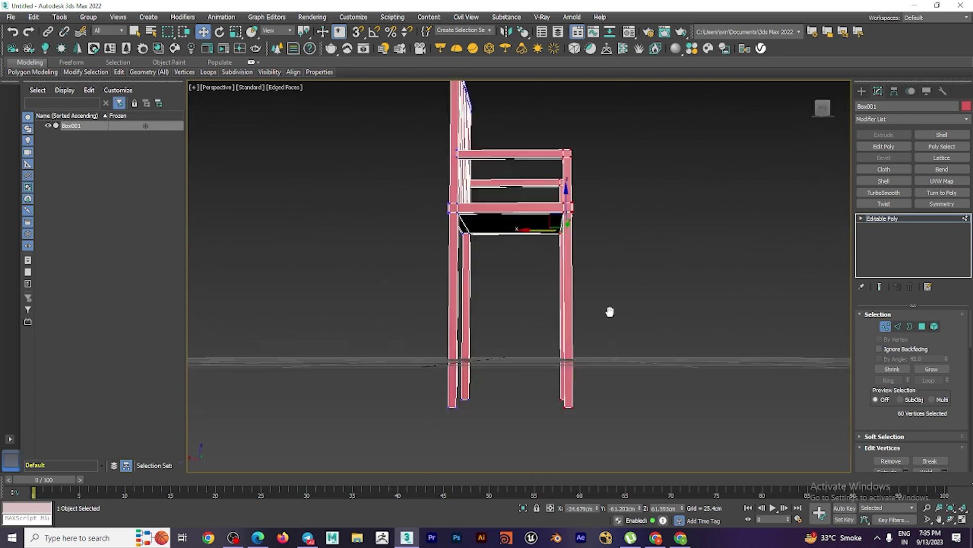
{"action": "left_click_drag", "start_coordinate": [671, 336], "coordinate": [459, 424]}
{"action": "left_click_drag", "start_coordinate": [520, 364], "coordinate": [525, 321]}
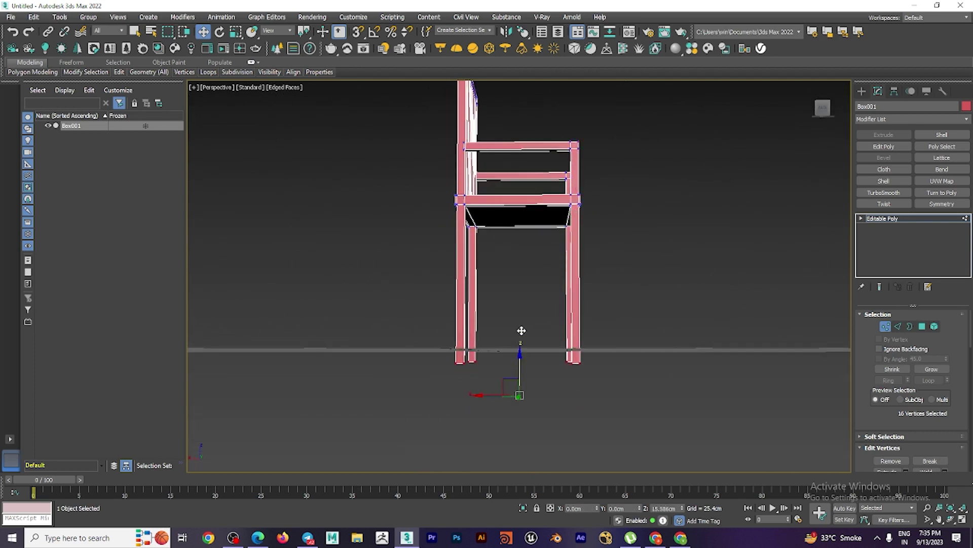
{"action": "mouse_move", "coordinate": [523, 321]}
{"action": "middle_mouse_down", "text": "alt"}
{"action": "mouse_move", "coordinate": [613, 330]}
{"action": "mouse_move", "coordinate": [521, 349]}
{"action": "mouse_move", "coordinate": [559, 367]}
{"action": "mouse_move", "coordinate": [471, 370]}
{"action": "mouse_move", "coordinate": [512, 264]}
{"action": "middle_mouse_up", "text": "alt"}
{"action": "scroll", "coordinate": [508, 308], "scroll_direction": "down", "scroll_amount": 3}
{"action": "mouse_move", "coordinate": [509, 319]}
{"action": "middle_mouse_down", "text": "alt"}
{"action": "mouse_move", "coordinate": [504, 339]}
{"action": "mouse_move", "coordinate": [559, 343]}
{"action": "mouse_move", "coordinate": [572, 325]}
{"action": "mouse_move", "coordinate": [523, 283]}
{"action": "middle_mouse_up", "text": "alt"}
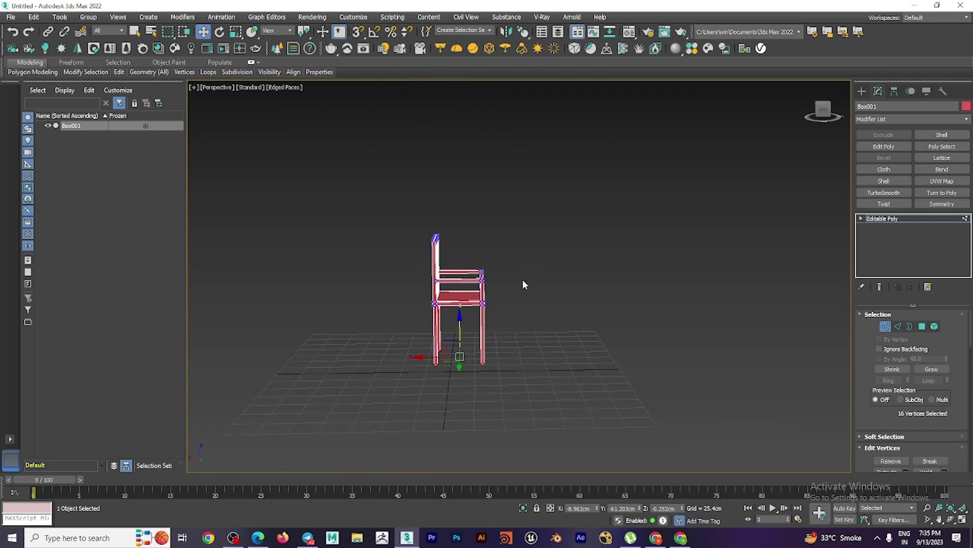
- Move the armrests' front top vertices back to slant the front posts
{"action": "left_click_drag", "start_coordinate": [469, 378], "coordinate": [469, 377]}
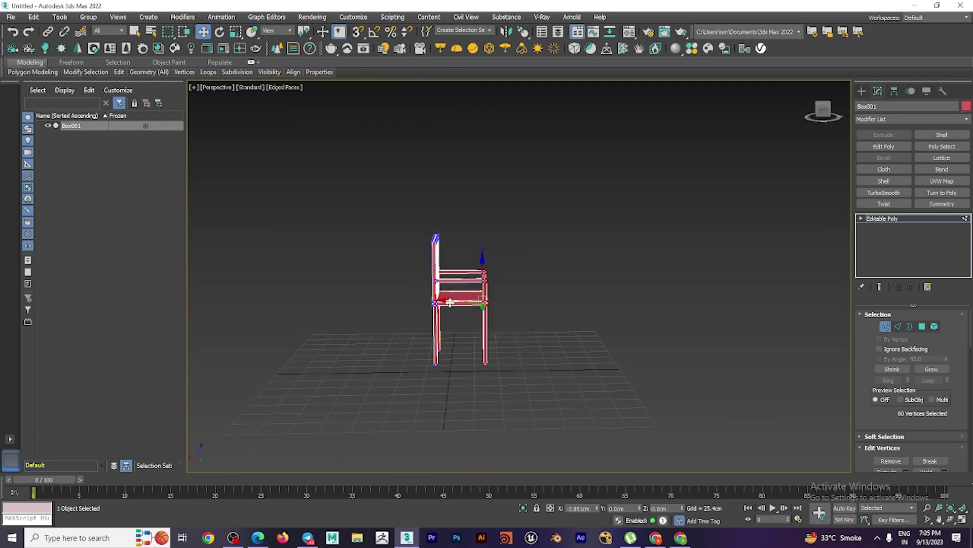
{"action": "scroll", "coordinate": [508, 318], "scroll_direction": "up", "scroll_amount": 5}
{"action": "mouse_move", "coordinate": [502, 317]}
{"action": "middle_mouse_down", "text": "alt"}
{"action": "mouse_move", "coordinate": [530, 324]}
{"action": "mouse_move", "coordinate": [556, 267]}
{"action": "middle_mouse_up", "text": "alt"}
{"action": "left_click_drag", "start_coordinate": [524, 205], "coordinate": [440, 260]}
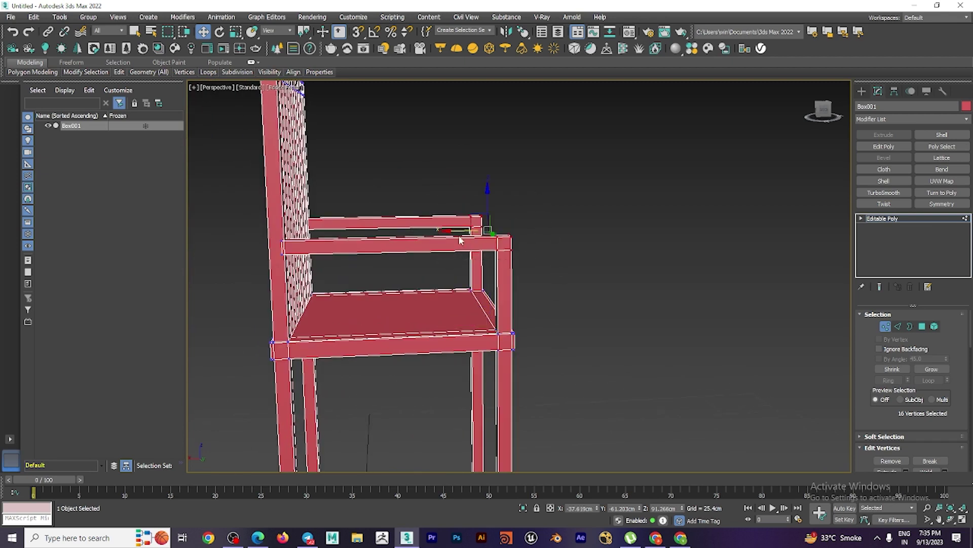
{"action": "left_click_drag", "start_coordinate": [463, 227], "coordinate": [406, 236]}
{"action": "mouse_move", "coordinate": [486, 344]}
{"action": "middle_mouse_down", "text": "alt"}
{"action": "mouse_move", "coordinate": [385, 340]}
{"action": "mouse_move", "coordinate": [406, 344]}
{"action": "middle_mouse_up", "text": "alt"}
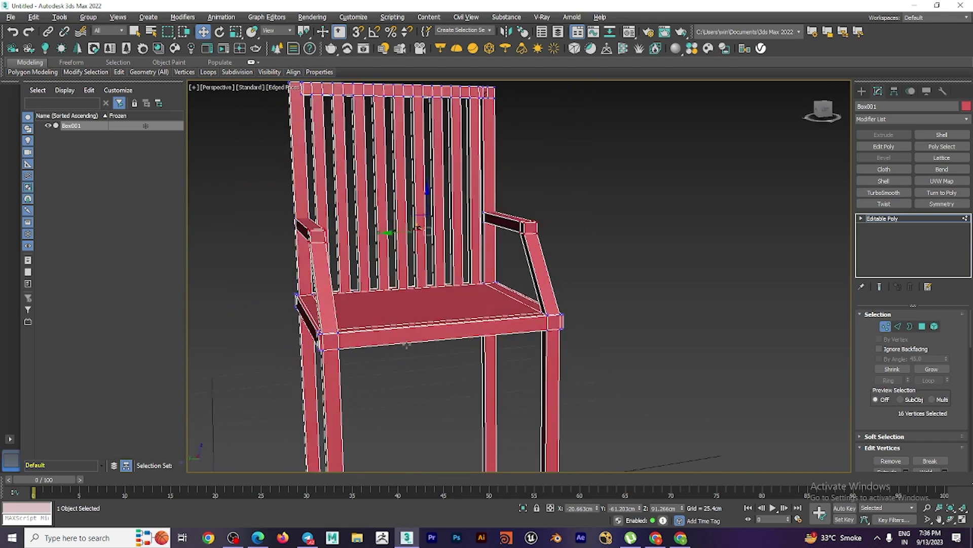
- Exit vertex editing and orbit around the finished armchair
{"action": "left_click", "coordinate": [885, 326]}
{"action": "scroll", "coordinate": [651, 317], "scroll_direction": "down", "scroll_amount": 6}
{"action": "left_click", "coordinate": [651, 317]}
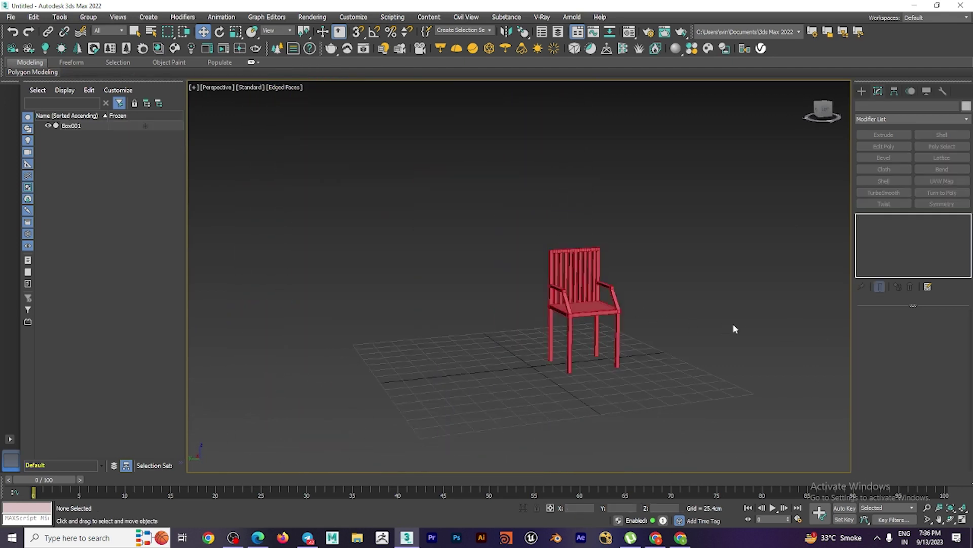
{"action": "mouse_move", "coordinate": [893, 348]}
{"action": "middle_mouse_down", "text": "alt"}
{"action": "mouse_move", "coordinate": [753, 387]}
{"action": "mouse_move", "coordinate": [670, 382]}
{"action": "mouse_move", "coordinate": [799, 380]}
{"action": "middle_mouse_up", "text": "alt"}
{"action": "left_click", "coordinate": [546, 319]}
{"action": "scroll", "coordinate": [522, 326], "scroll_direction": "up", "scroll_amount": 3}
{"action": "middle_click_drag", "start_coordinate": [615, 358], "coordinate": [583, 355], "text": "alt"}
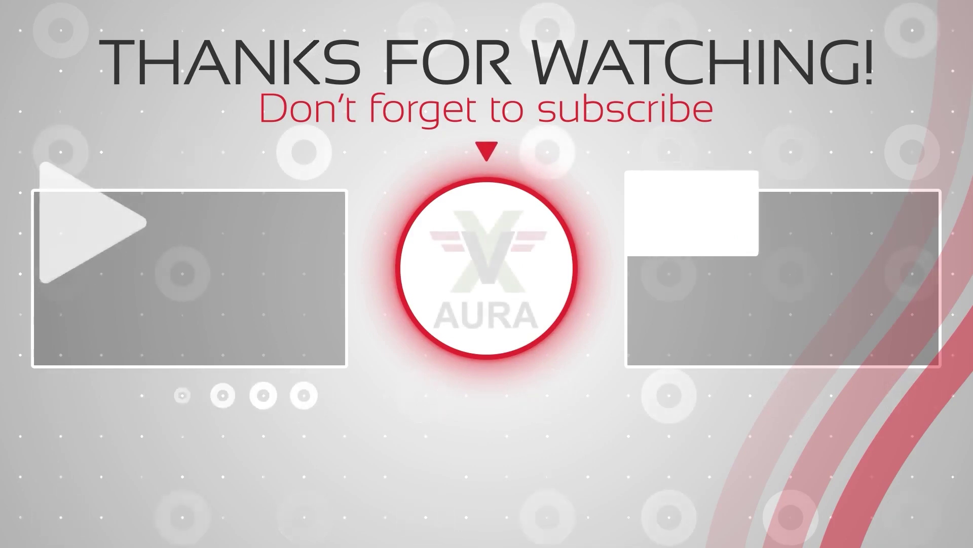